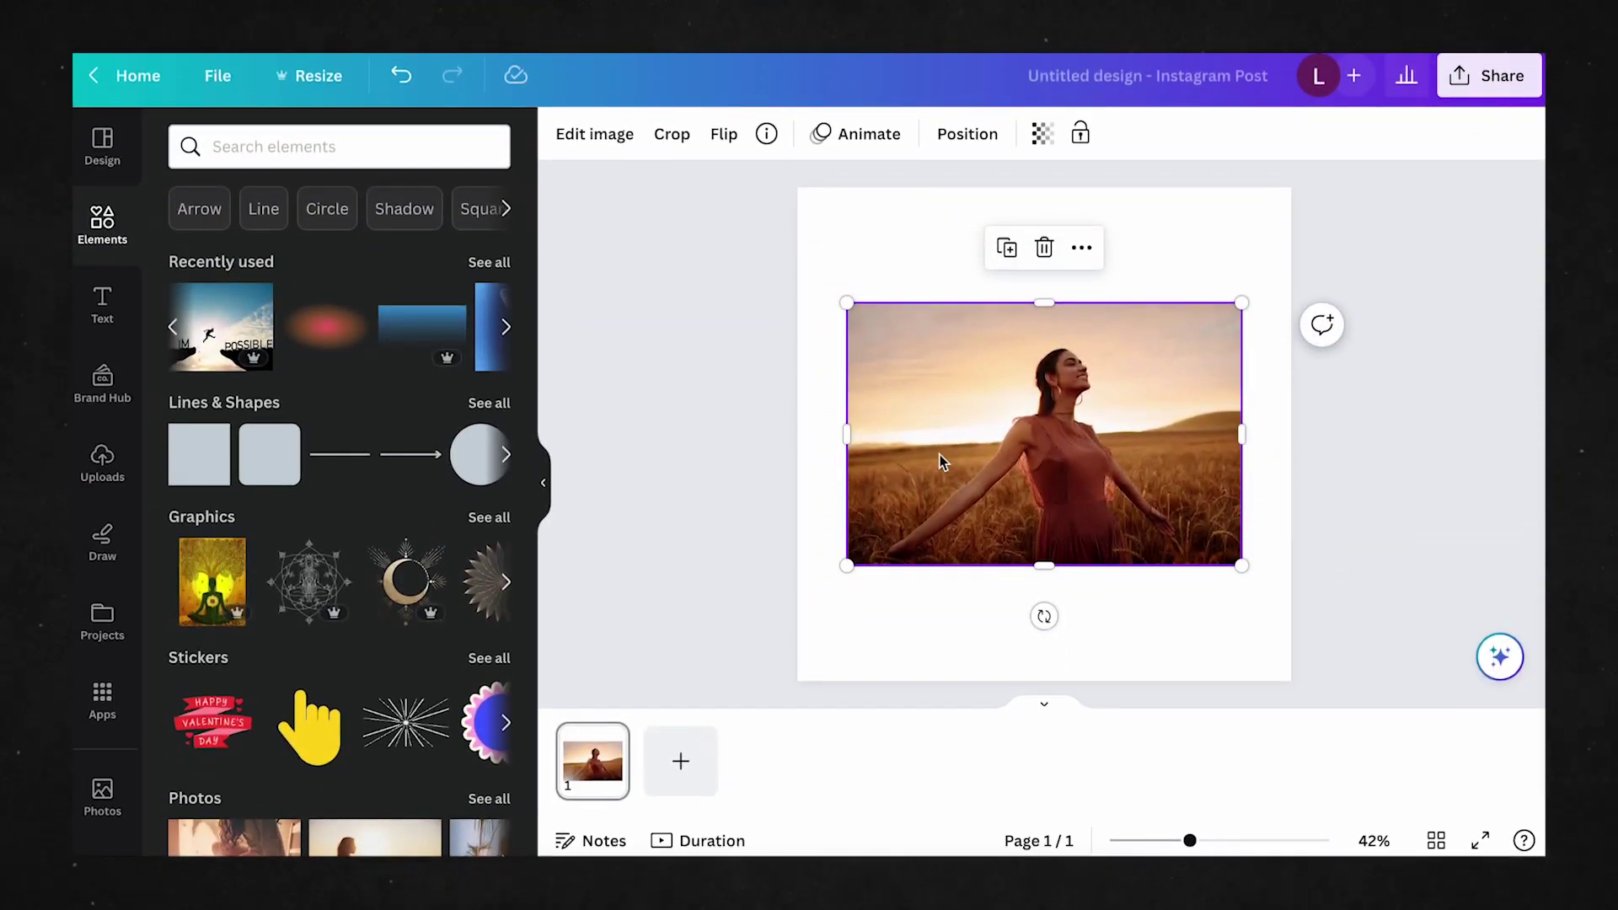
Select the wheat-field photo and open the new Edit photo panel with its tools, filters and effects
{"action": "left_click", "coordinate": [757, 463]}
{"action": "left_click", "coordinate": [1126, 459]}
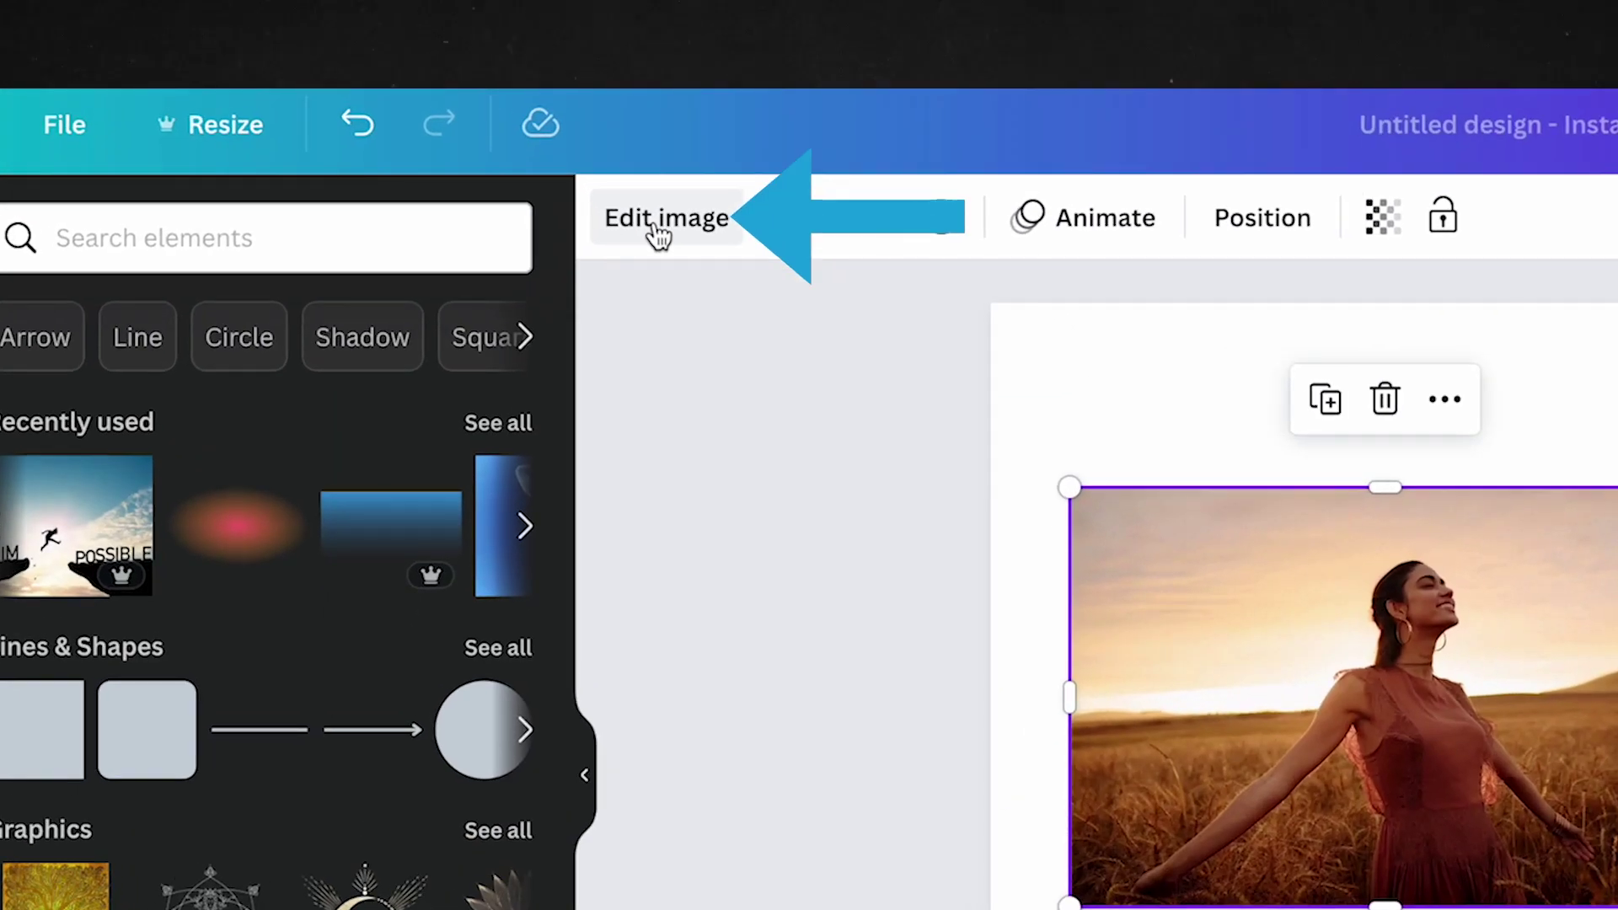
{"action": "left_click", "coordinate": [658, 225]}
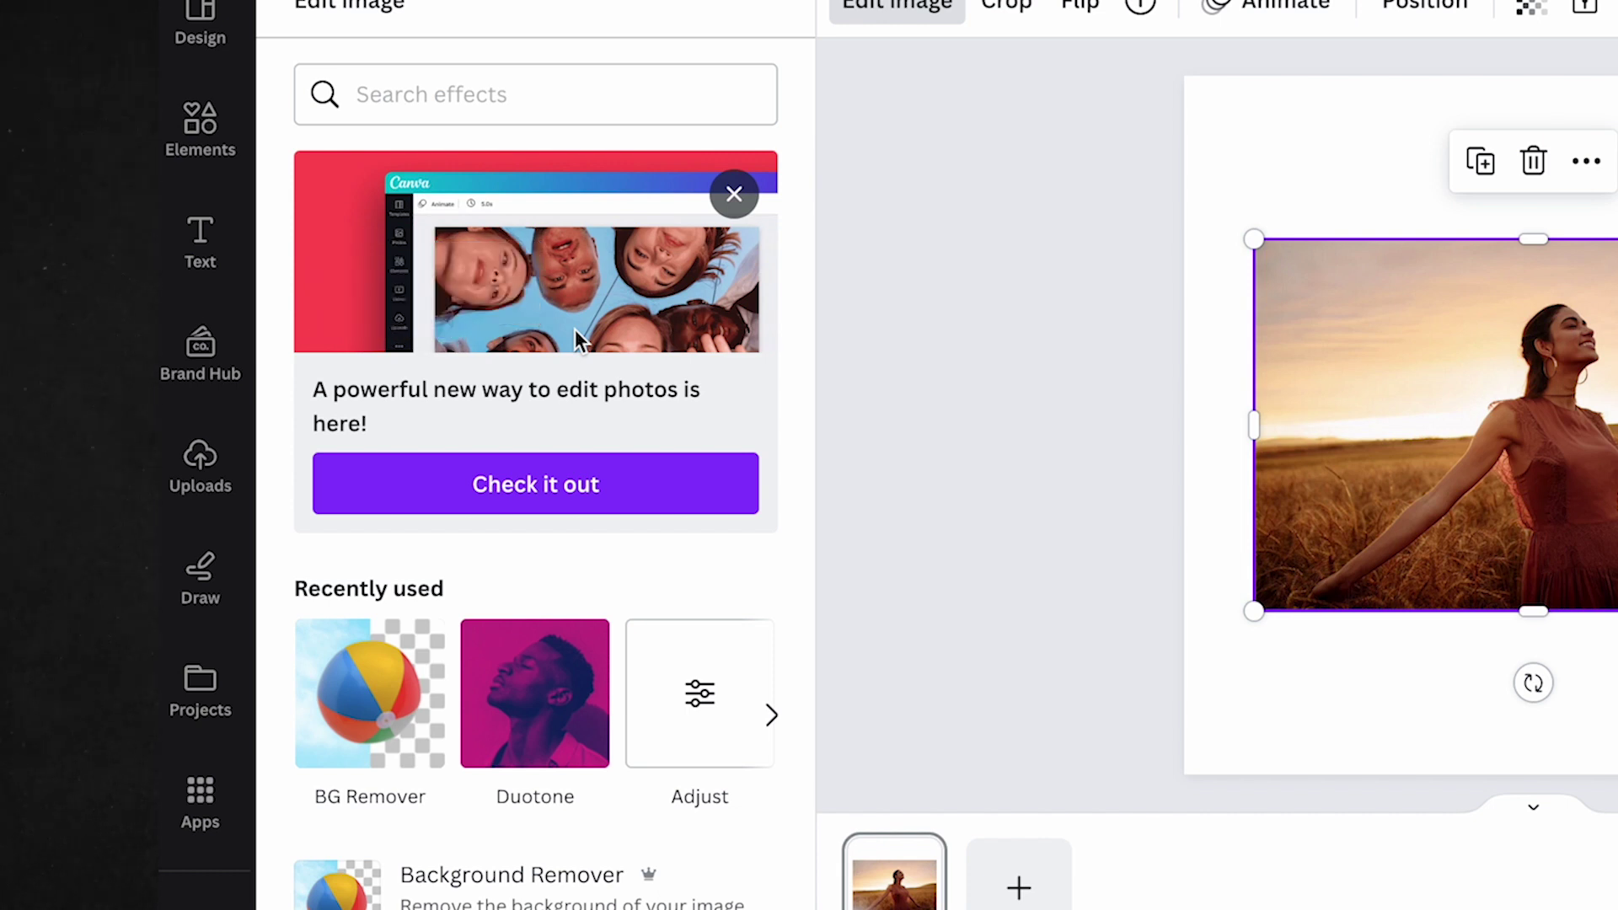
{"action": "left_click", "coordinate": [590, 497]}
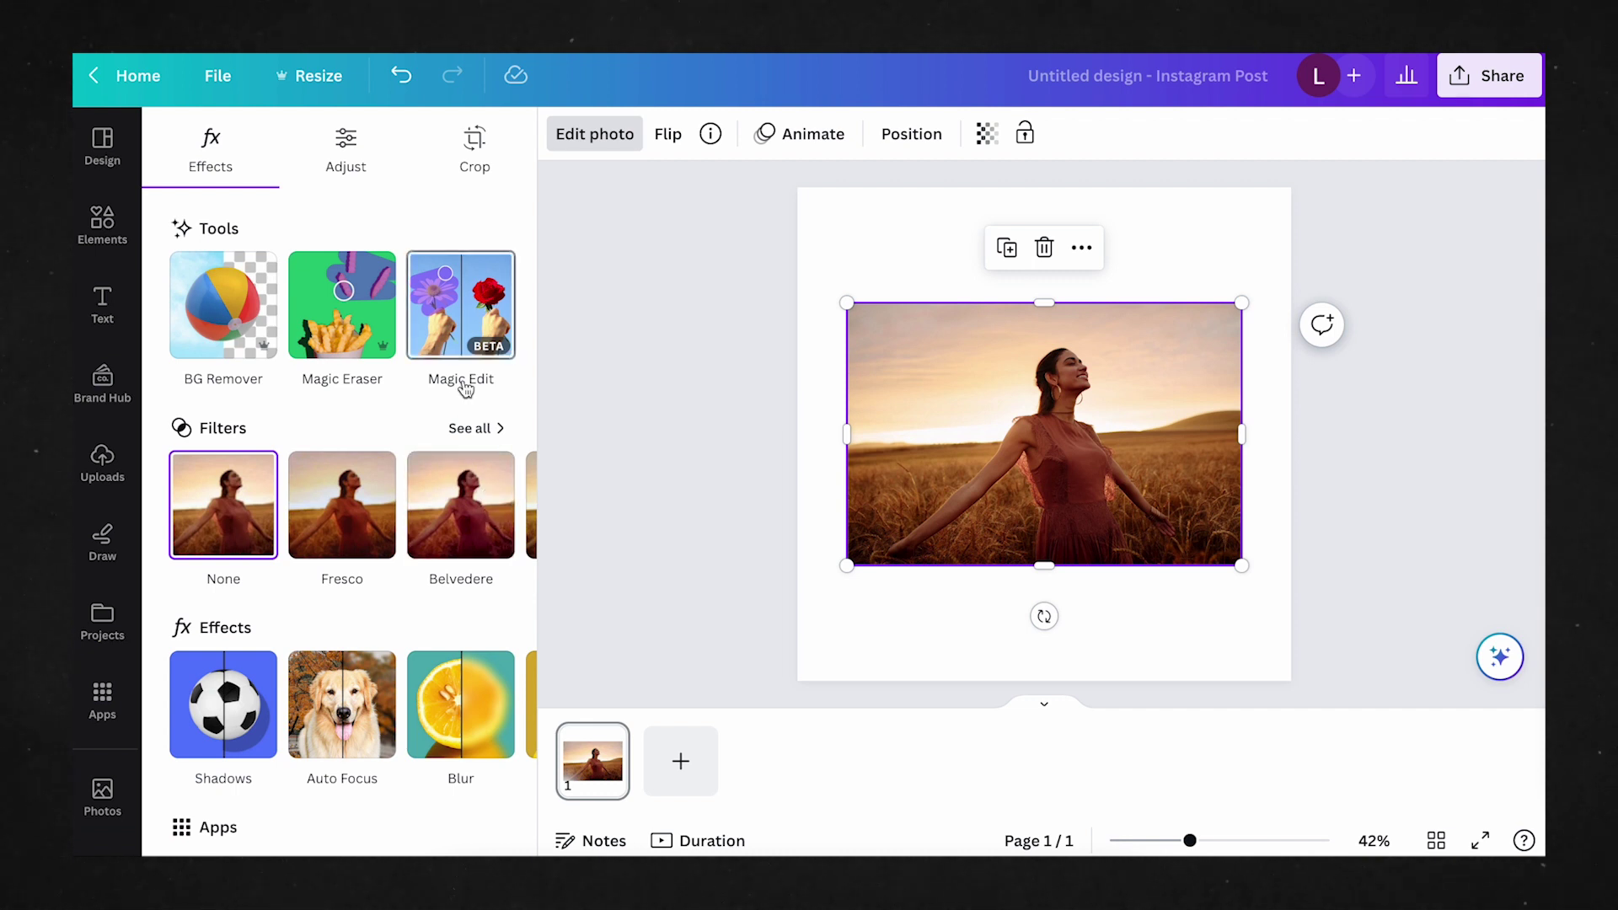
{"action": "scroll", "coordinate": [465, 387], "scroll_direction": "down", "scroll_amount": 3}
{"action": "scroll", "coordinate": [489, 472], "scroll_direction": "up", "scroll_amount": 3}
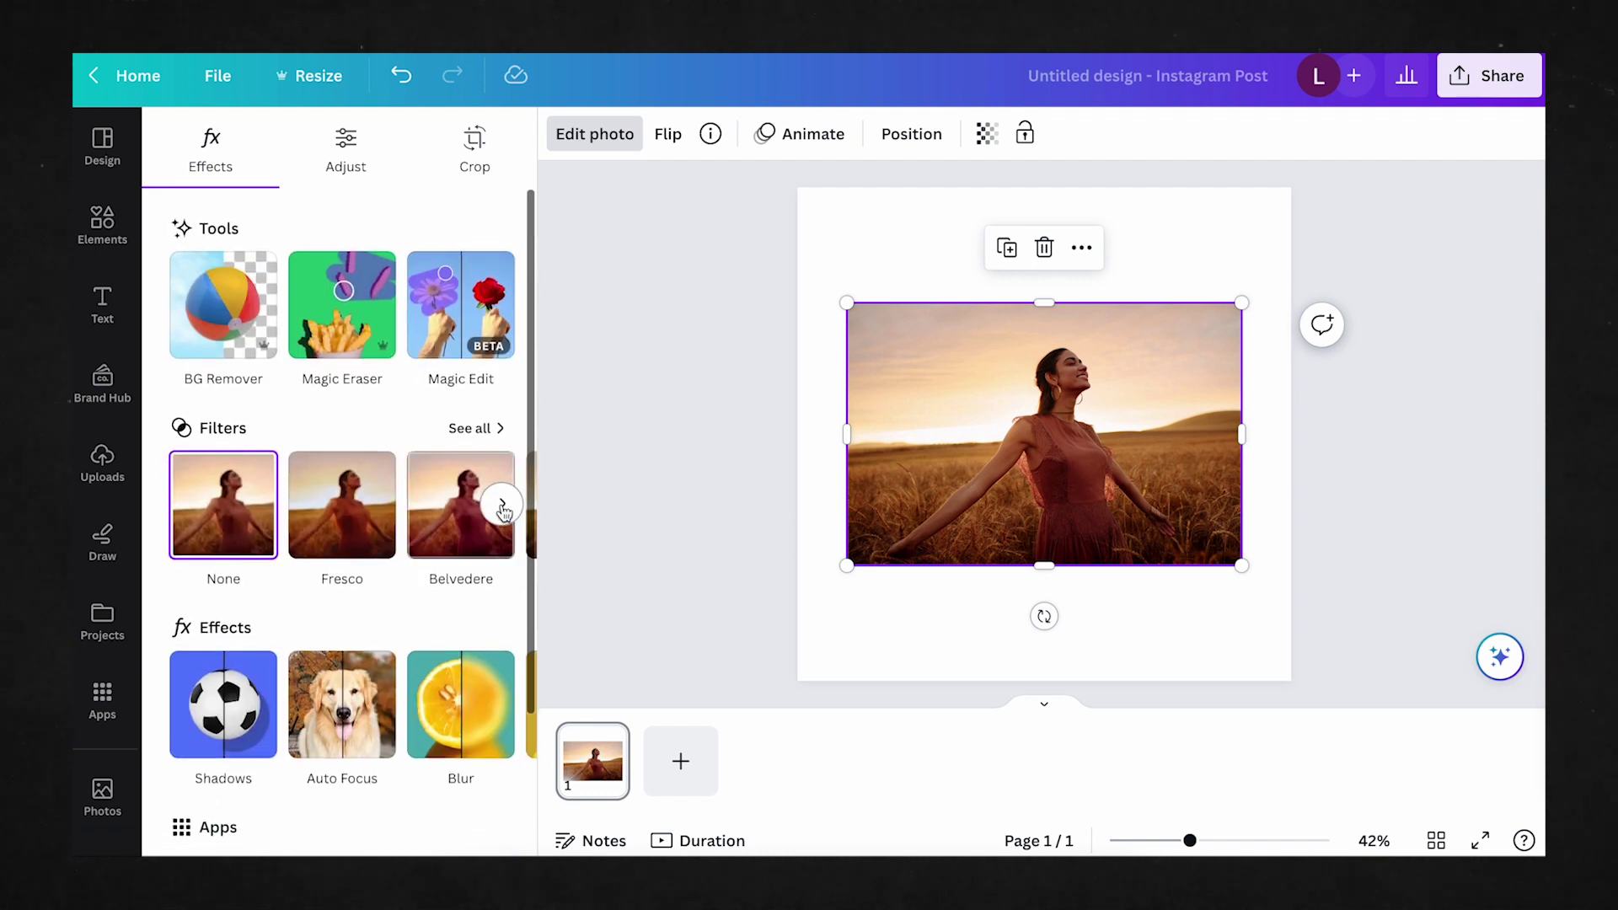
{"action": "left_click", "coordinate": [503, 506]}
{"action": "scroll", "coordinate": [505, 573], "scroll_direction": "down", "scroll_amount": 2}
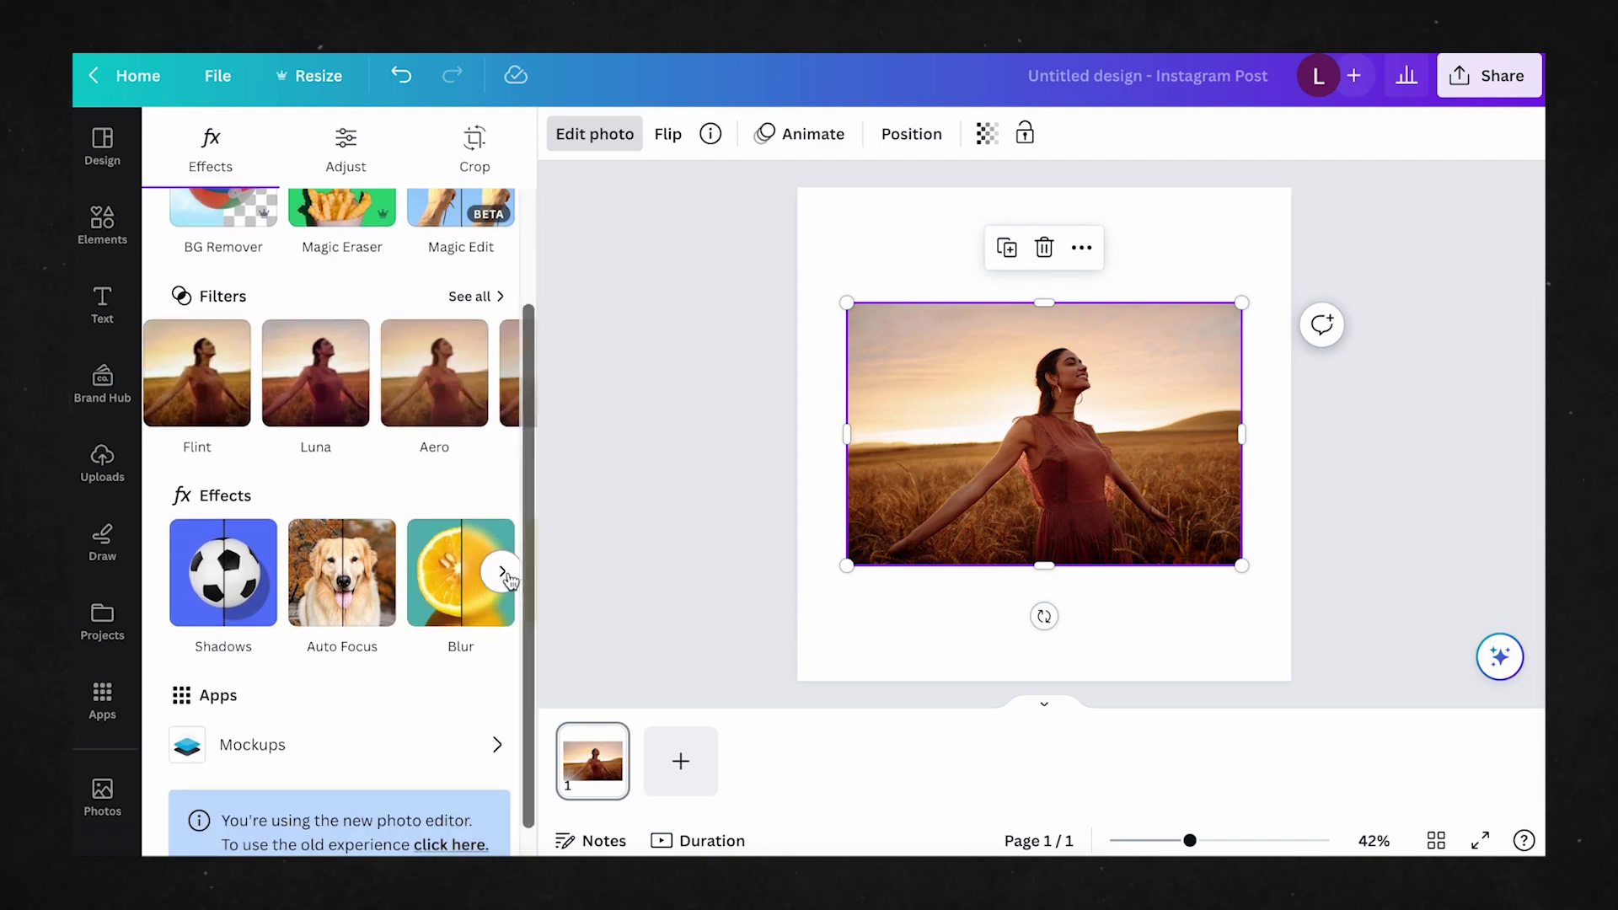
{"action": "left_click", "coordinate": [503, 573]}
{"action": "left_click", "coordinate": [168, 573]}
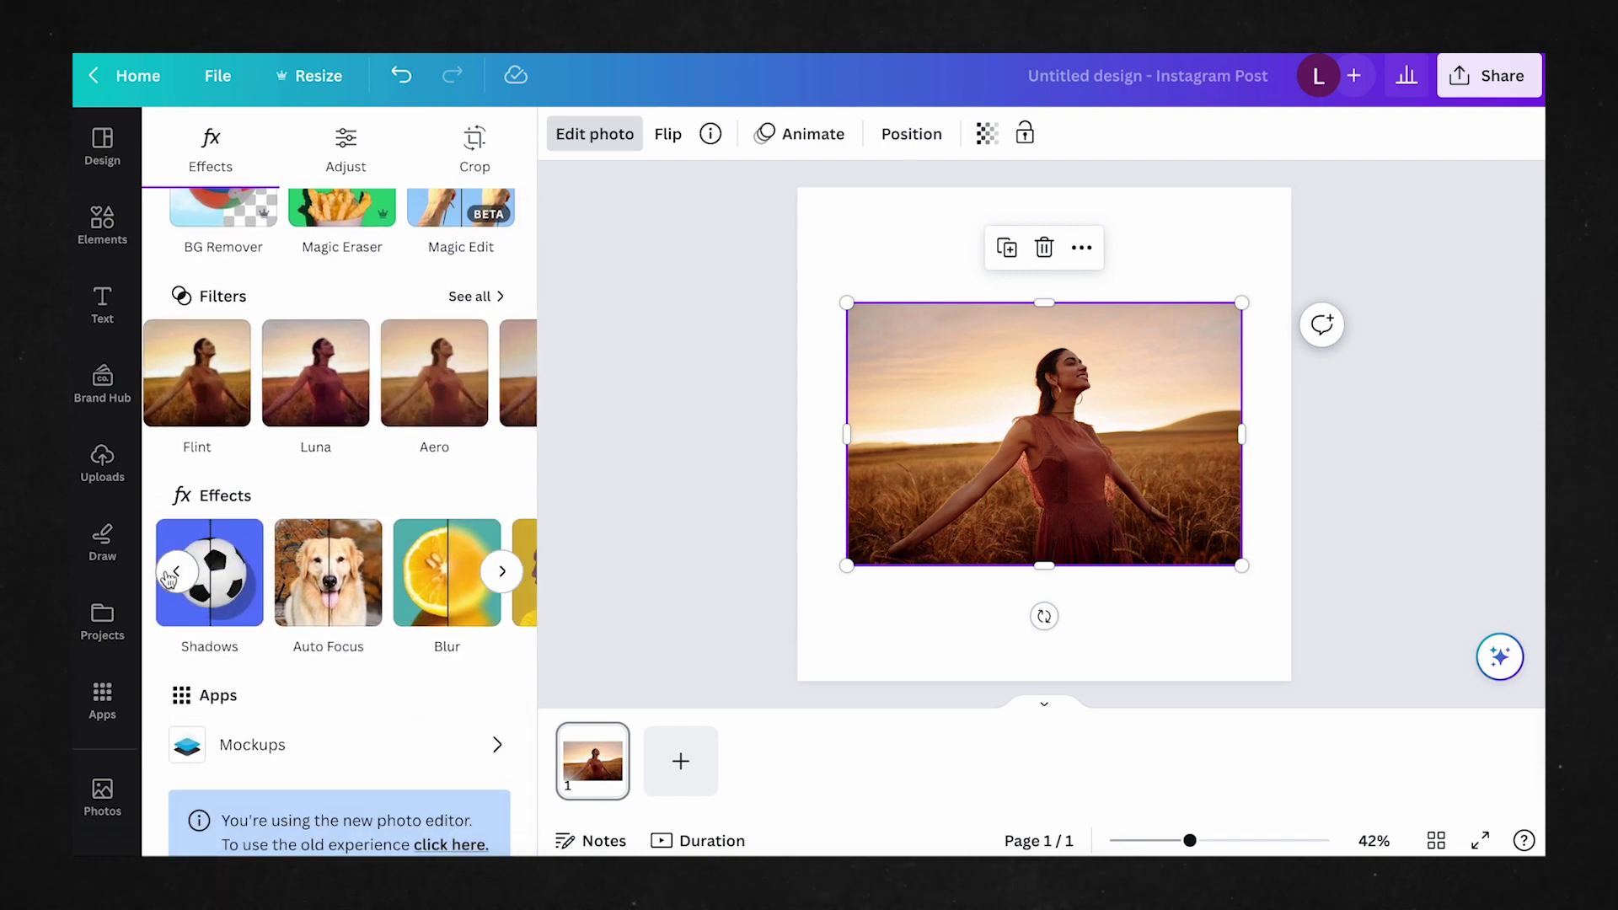
{"action": "scroll", "coordinate": [280, 387], "scroll_direction": "up", "scroll_amount": 2}
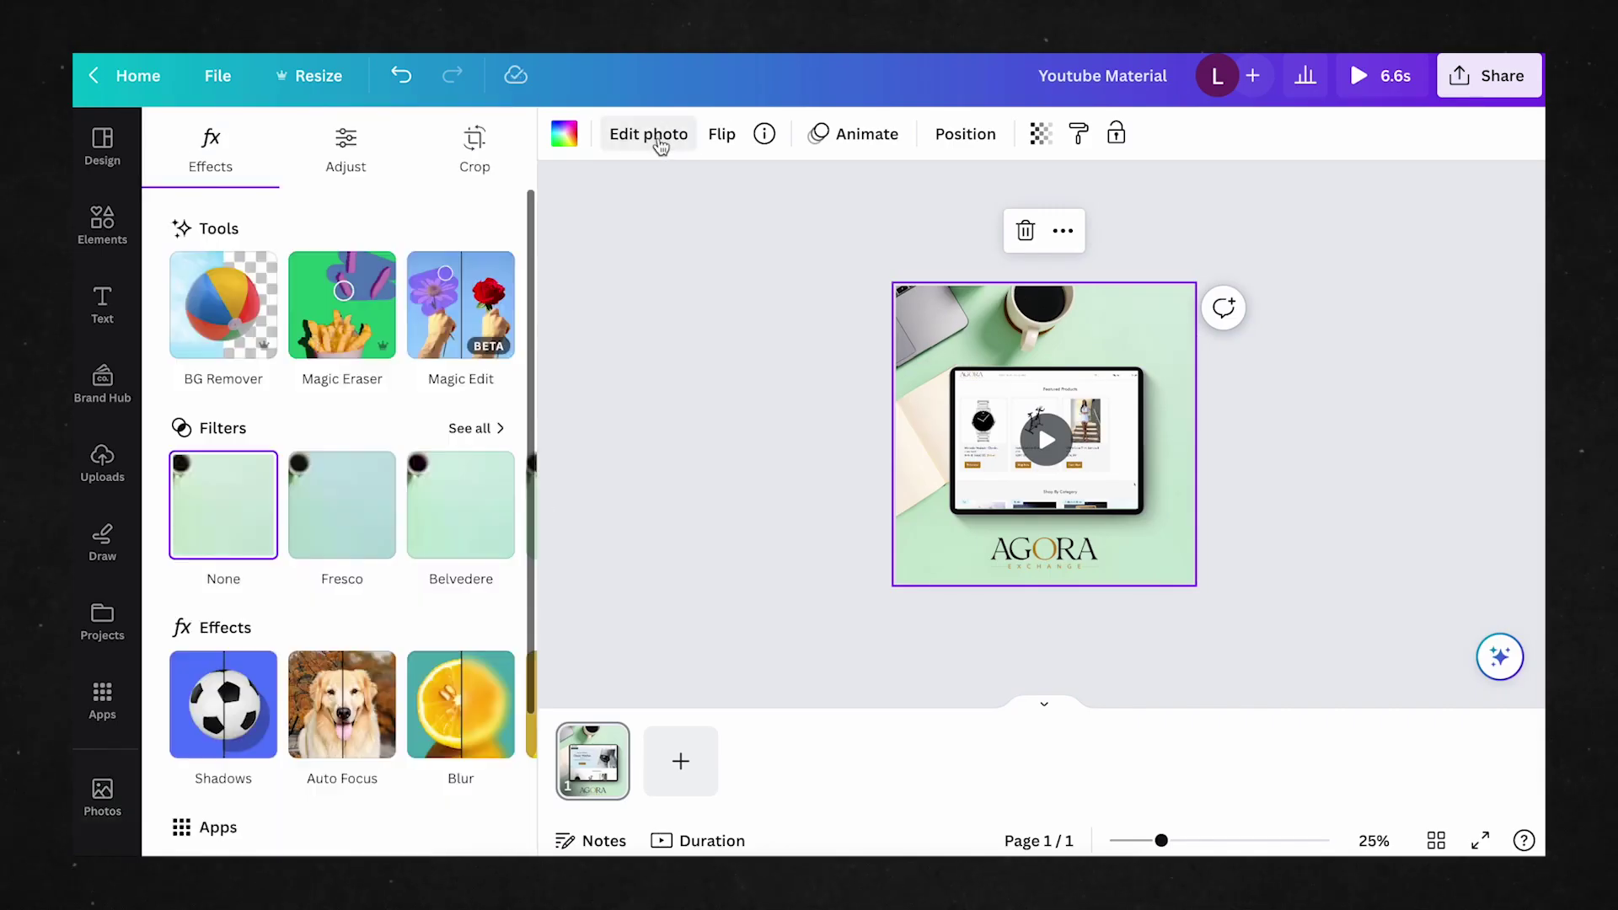
Use Magic Eraser to brush away the open notebook and pen on the mint-green desk photo
{"action": "left_click", "coordinate": [343, 297]}
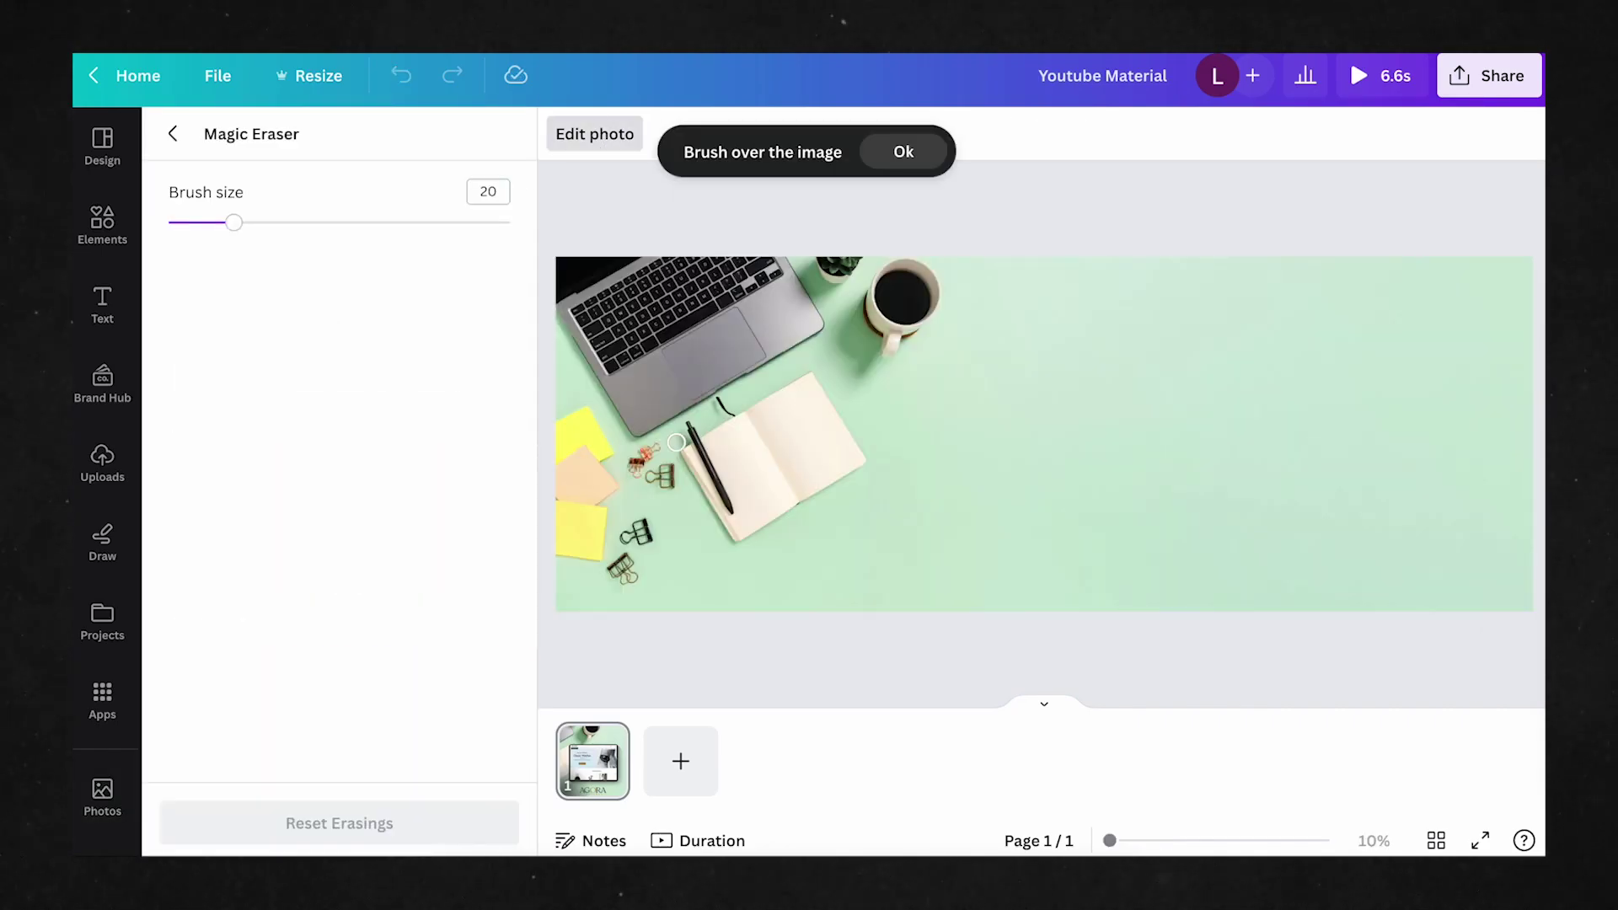
{"action": "mouse_move", "coordinate": [698, 449]}
{"action": "left_mouse_down"}
{"action": "mouse_move", "coordinate": [747, 441]}
{"action": "mouse_move", "coordinate": [737, 531]}
{"action": "left_mouse_up"}
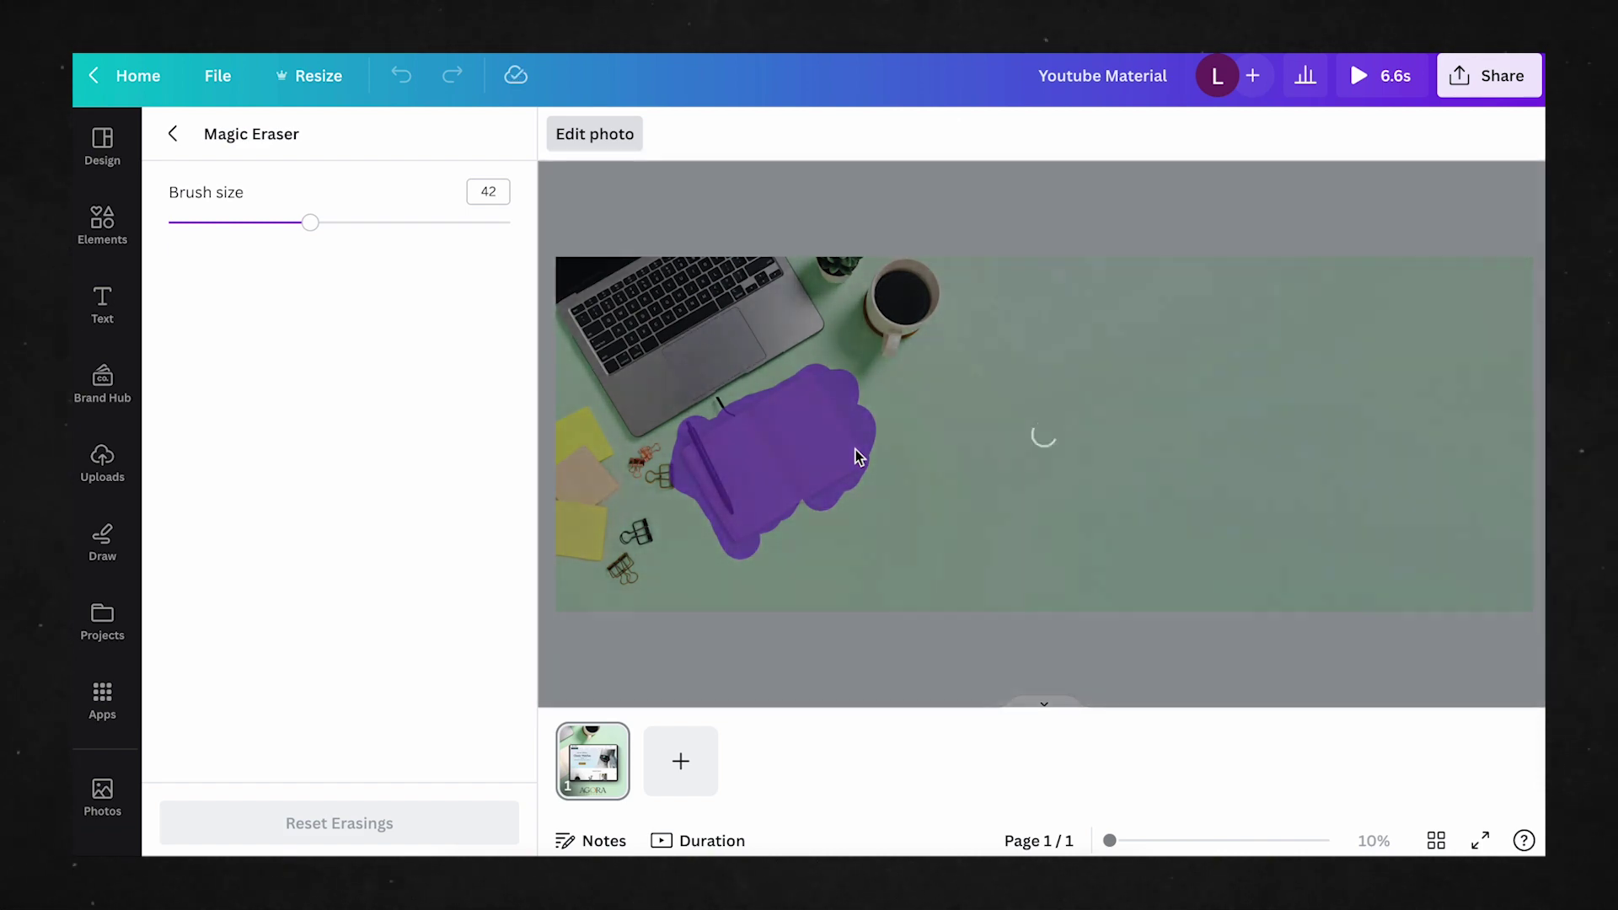
{"action": "left_click_drag", "start_coordinate": [807, 492], "coordinate": [771, 524]}
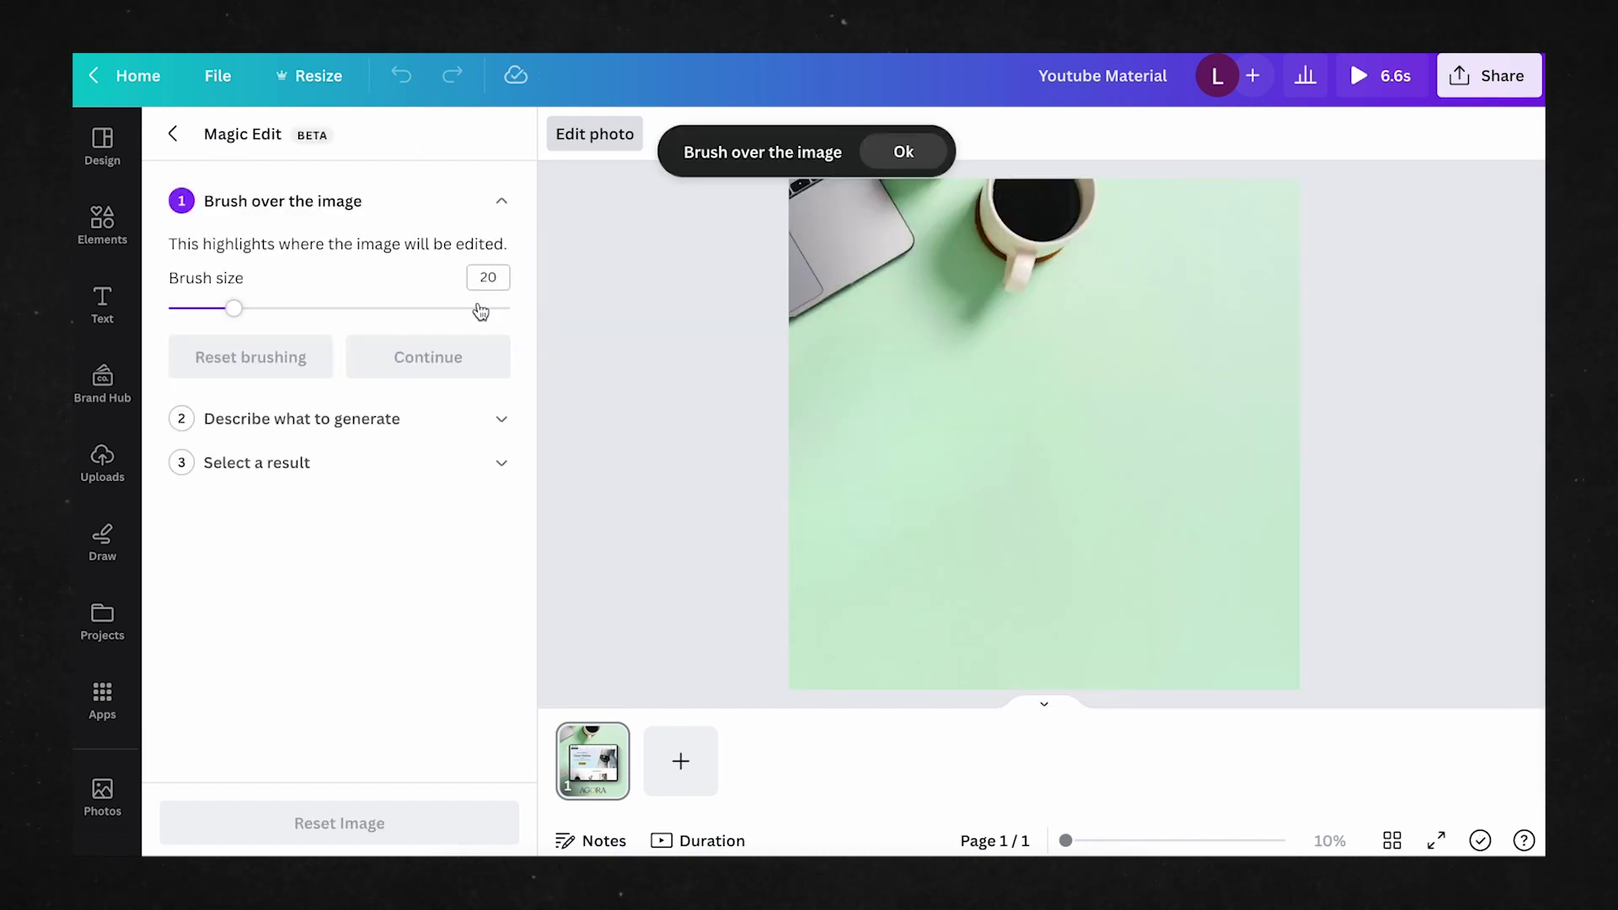
Mark the desk photo's top-right corner and generate green leaves there with Magic Edit prompt 'leaf'
{"action": "left_click_drag", "start_coordinate": [1254, 189], "coordinate": [1282, 245]}
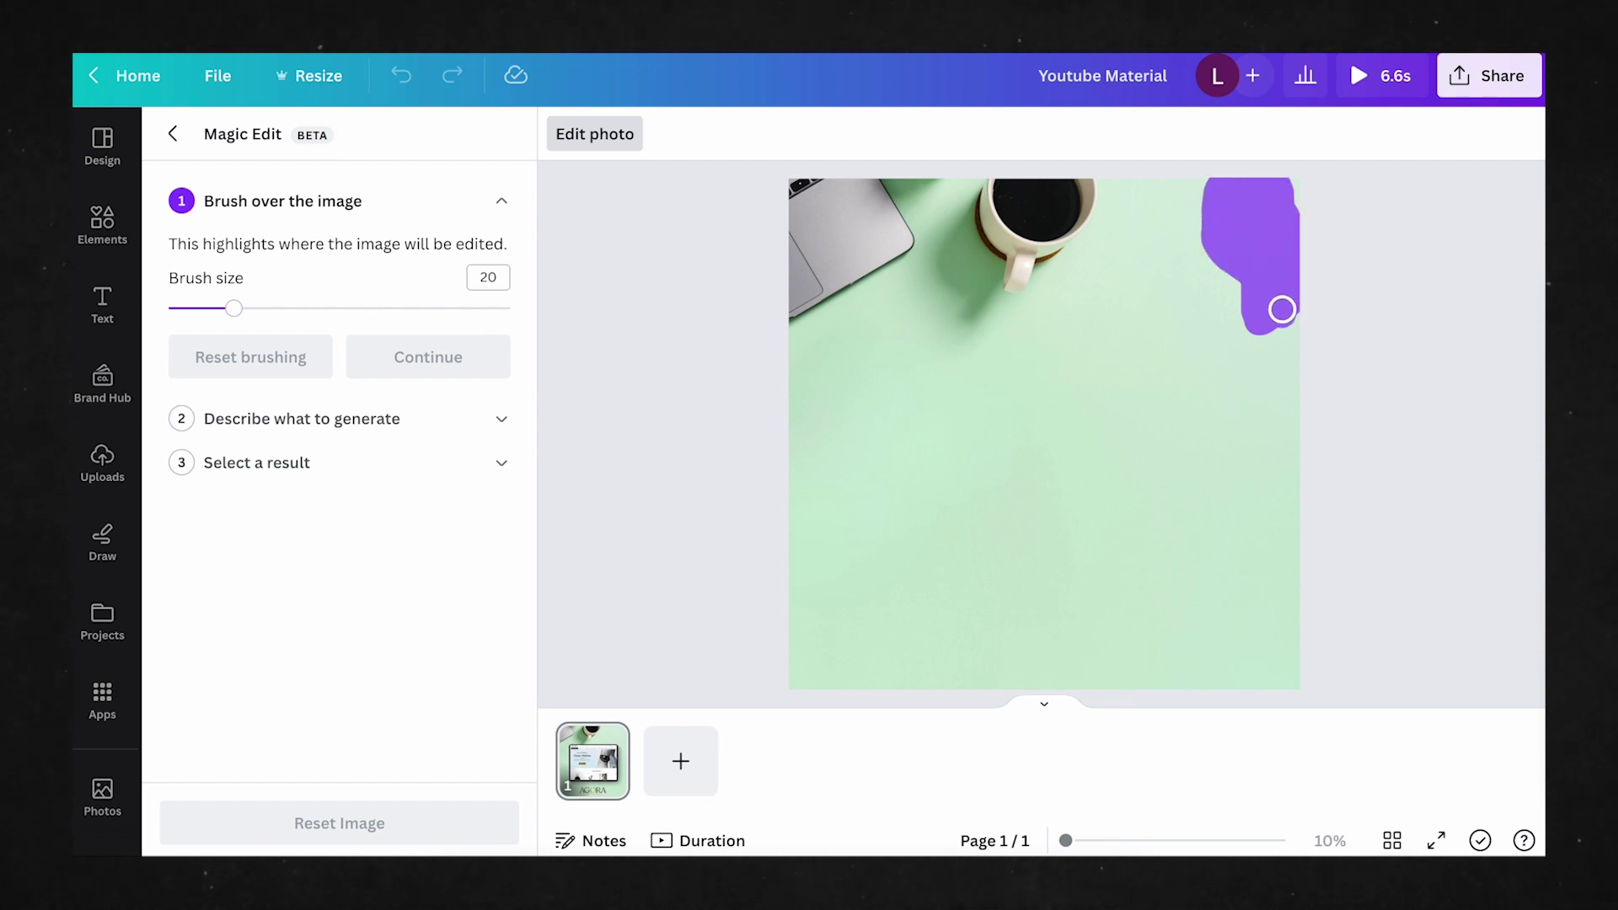
{"action": "left_click_drag", "start_coordinate": [1282, 309], "coordinate": [1239, 227]}
{"action": "left_click", "coordinate": [418, 357]}
{"action": "type", "text": "leaf"}
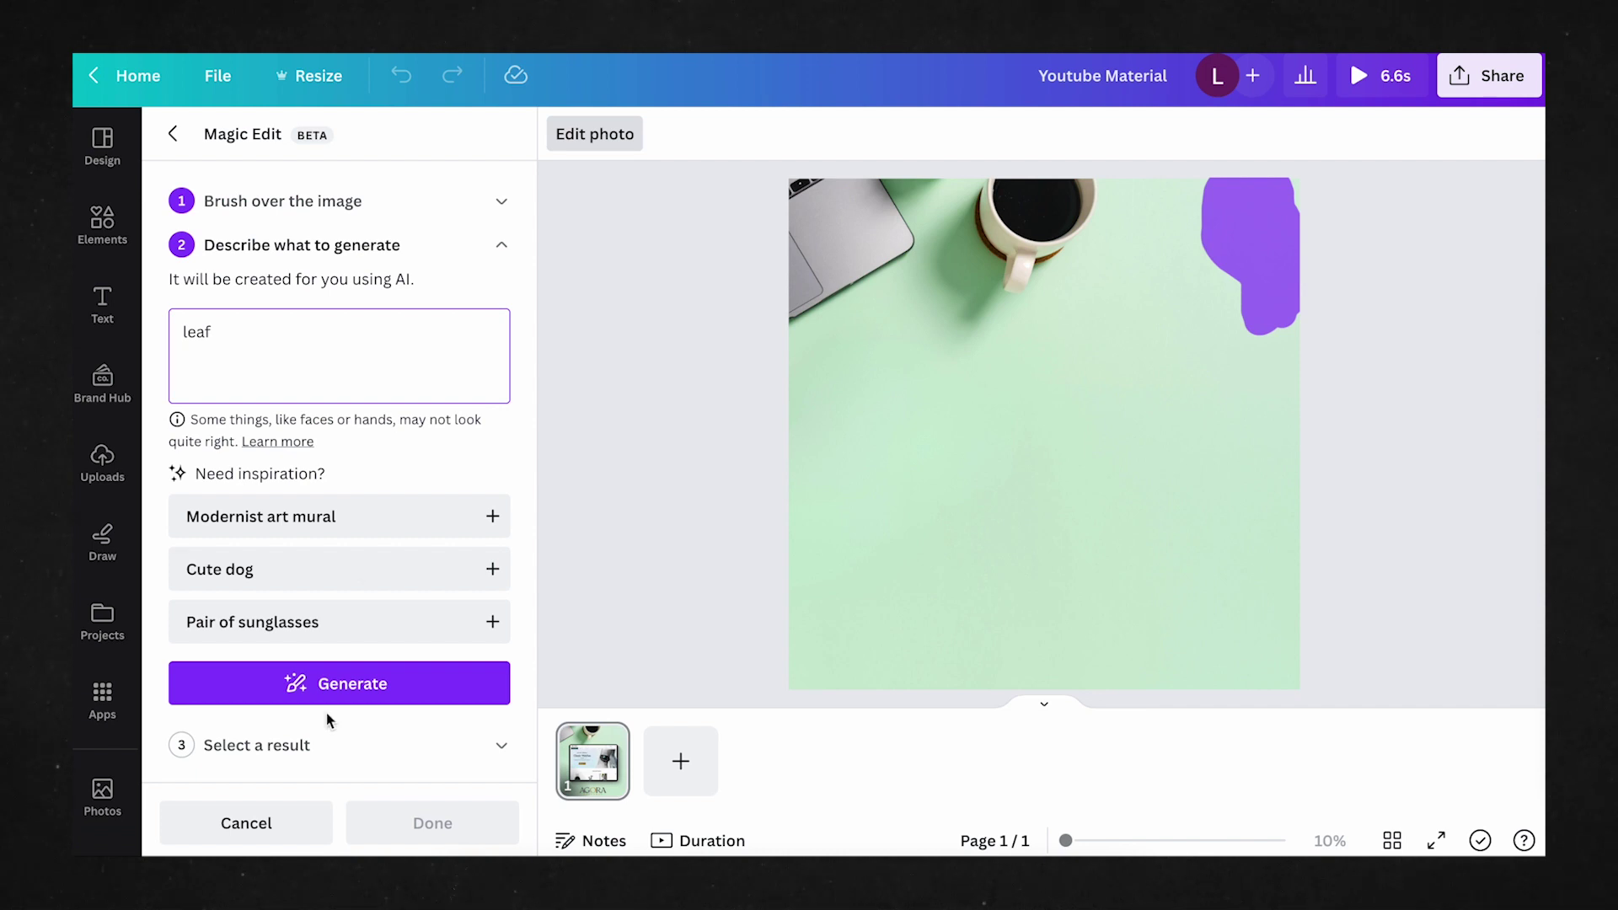
{"action": "left_click", "coordinate": [331, 686]}
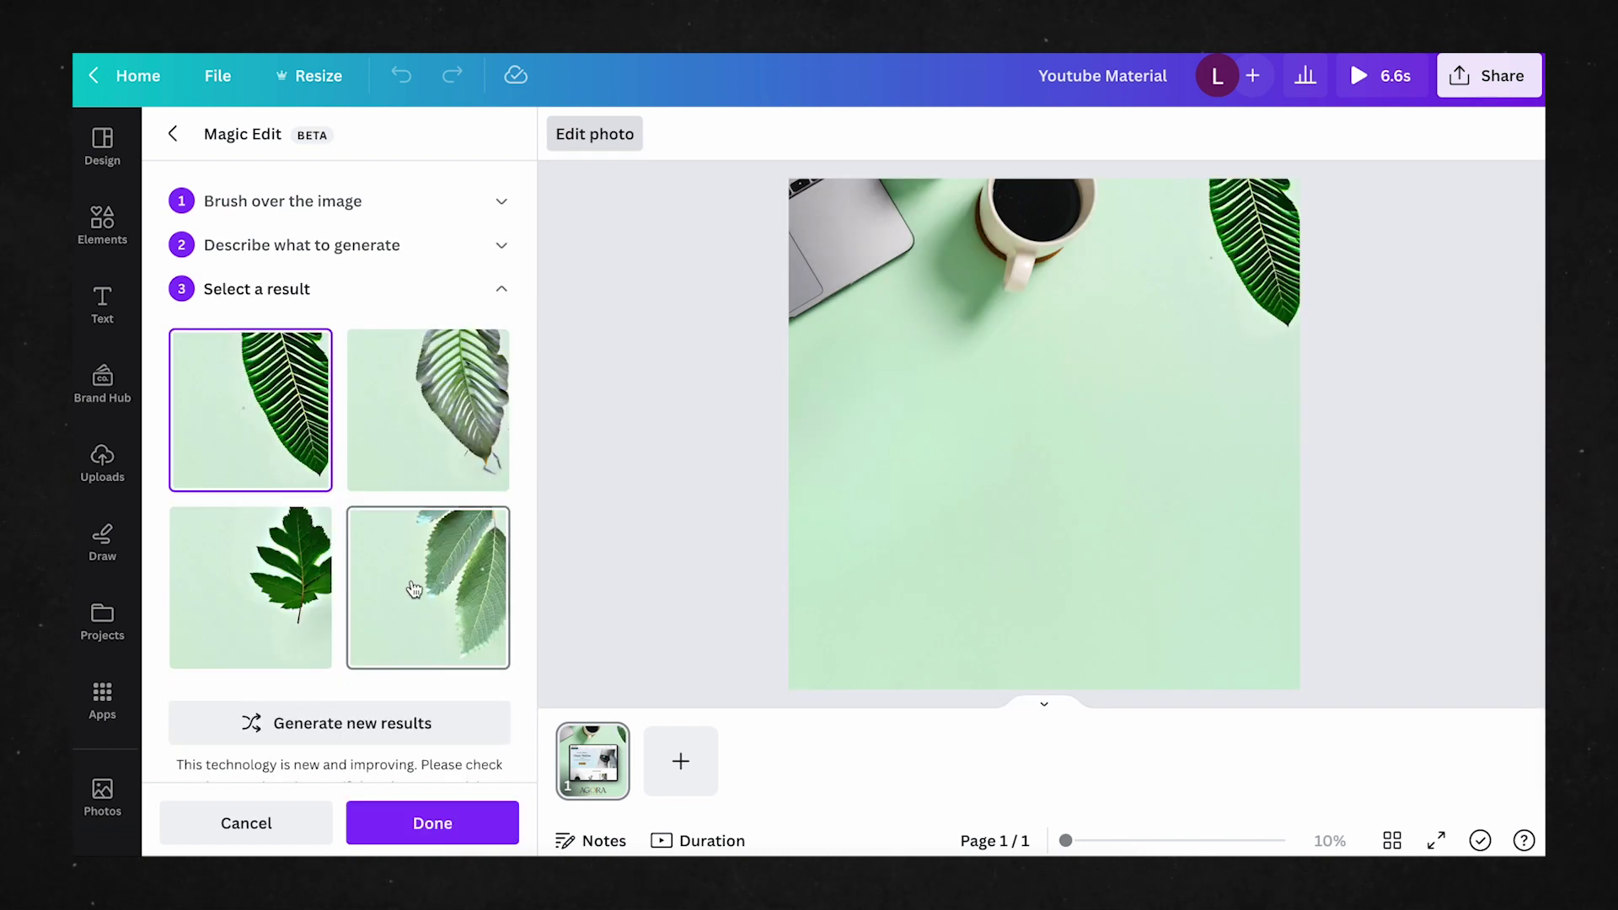
{"action": "scroll", "coordinate": [410, 588], "scroll_direction": "down", "scroll_amount": 1}
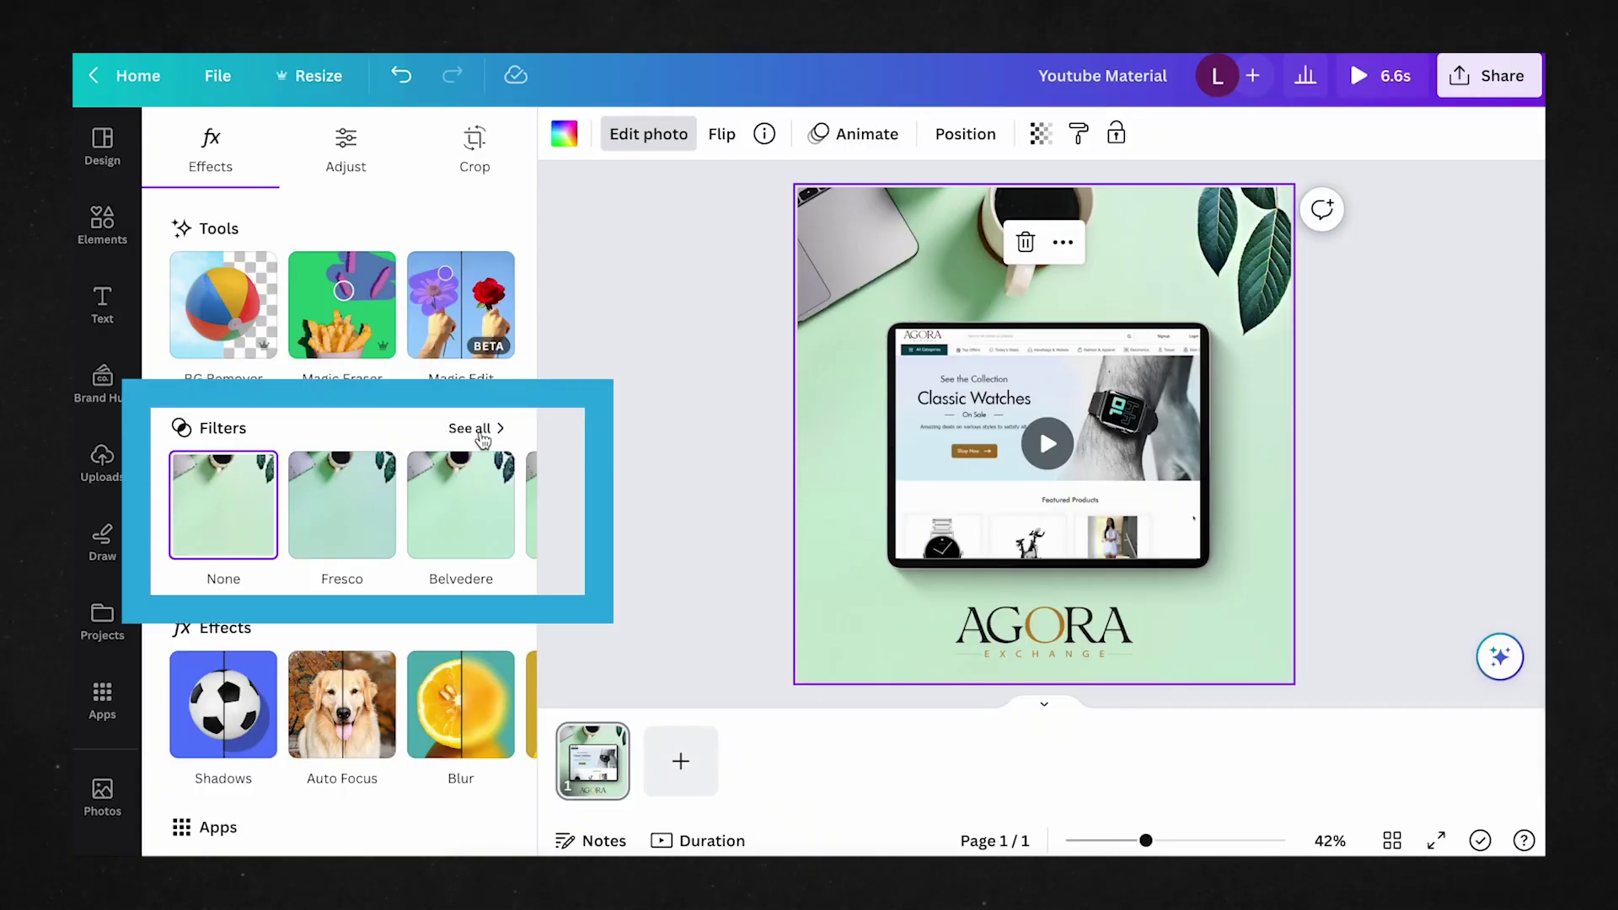
Apply the pink Sangri filter from the Warm filter row to the desk photo
{"action": "left_click", "coordinate": [477, 430]}
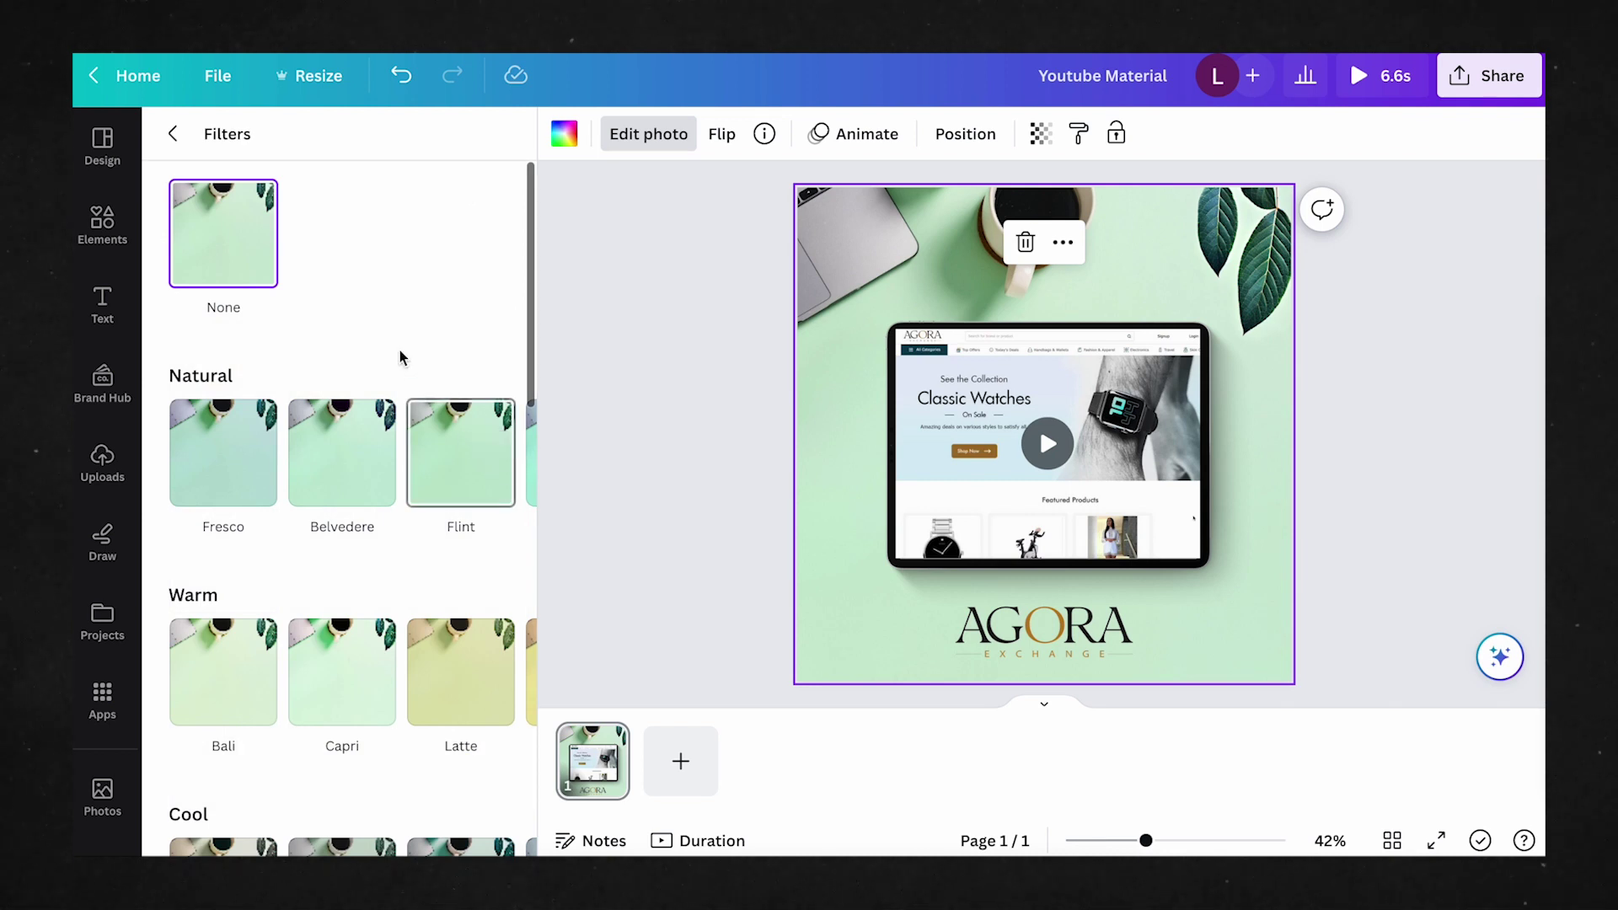
{"action": "scroll", "coordinate": [402, 358], "scroll_direction": "down", "scroll_amount": 6}
{"action": "scroll", "coordinate": [402, 354], "scroll_direction": "up", "scroll_amount": 2}
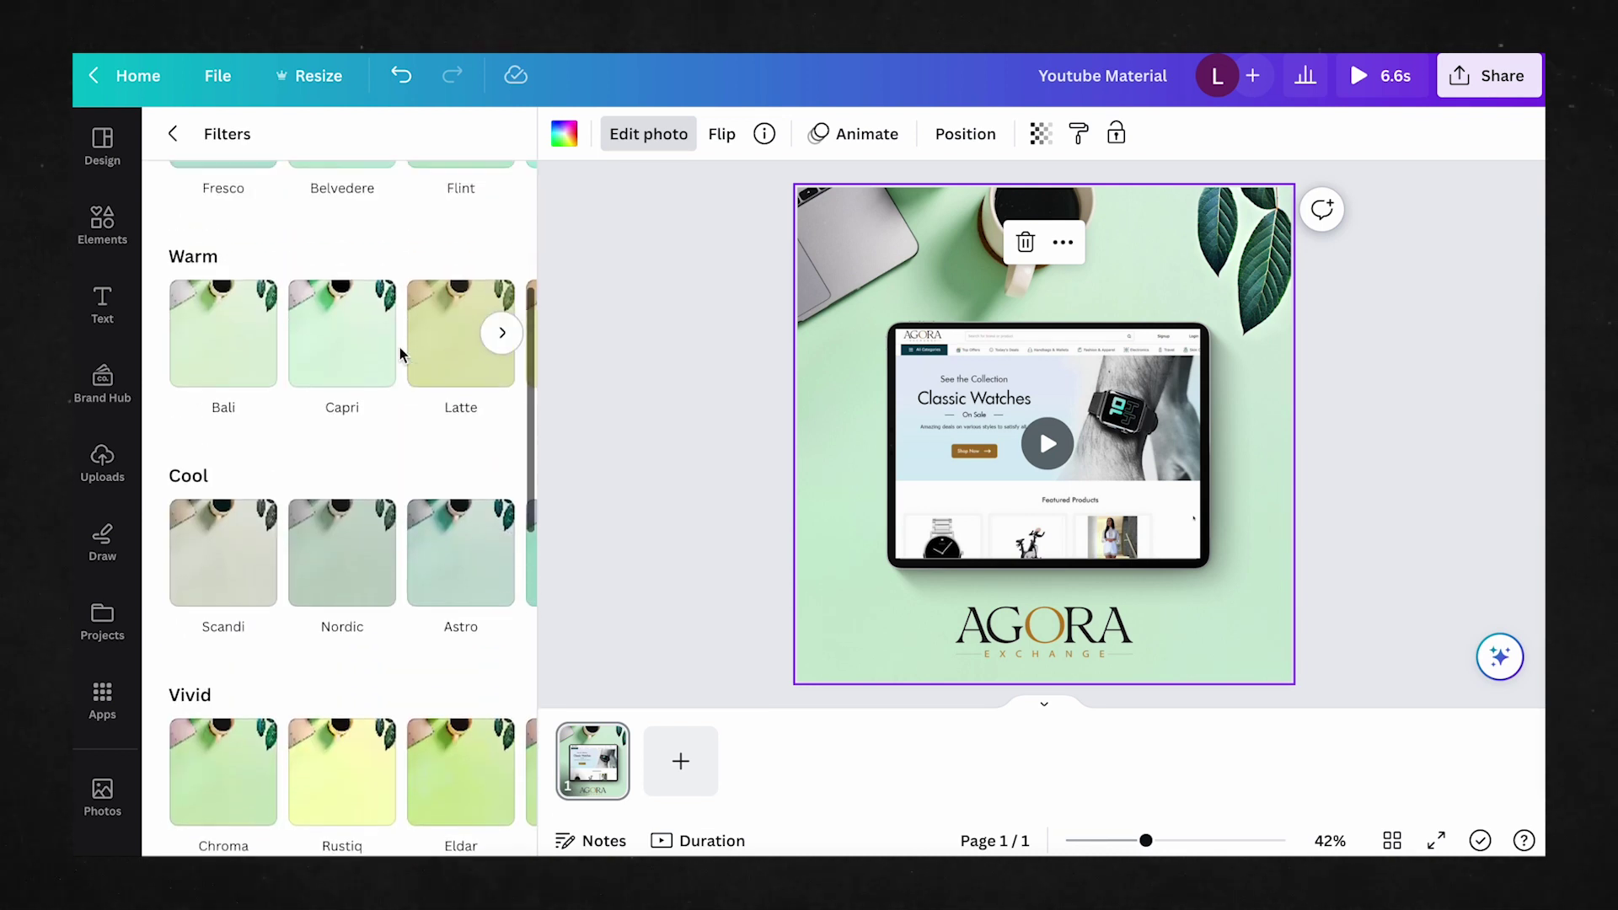
{"action": "scroll", "coordinate": [400, 354], "scroll_direction": "up", "scroll_amount": 2}
{"action": "left_click", "coordinate": [506, 518]}
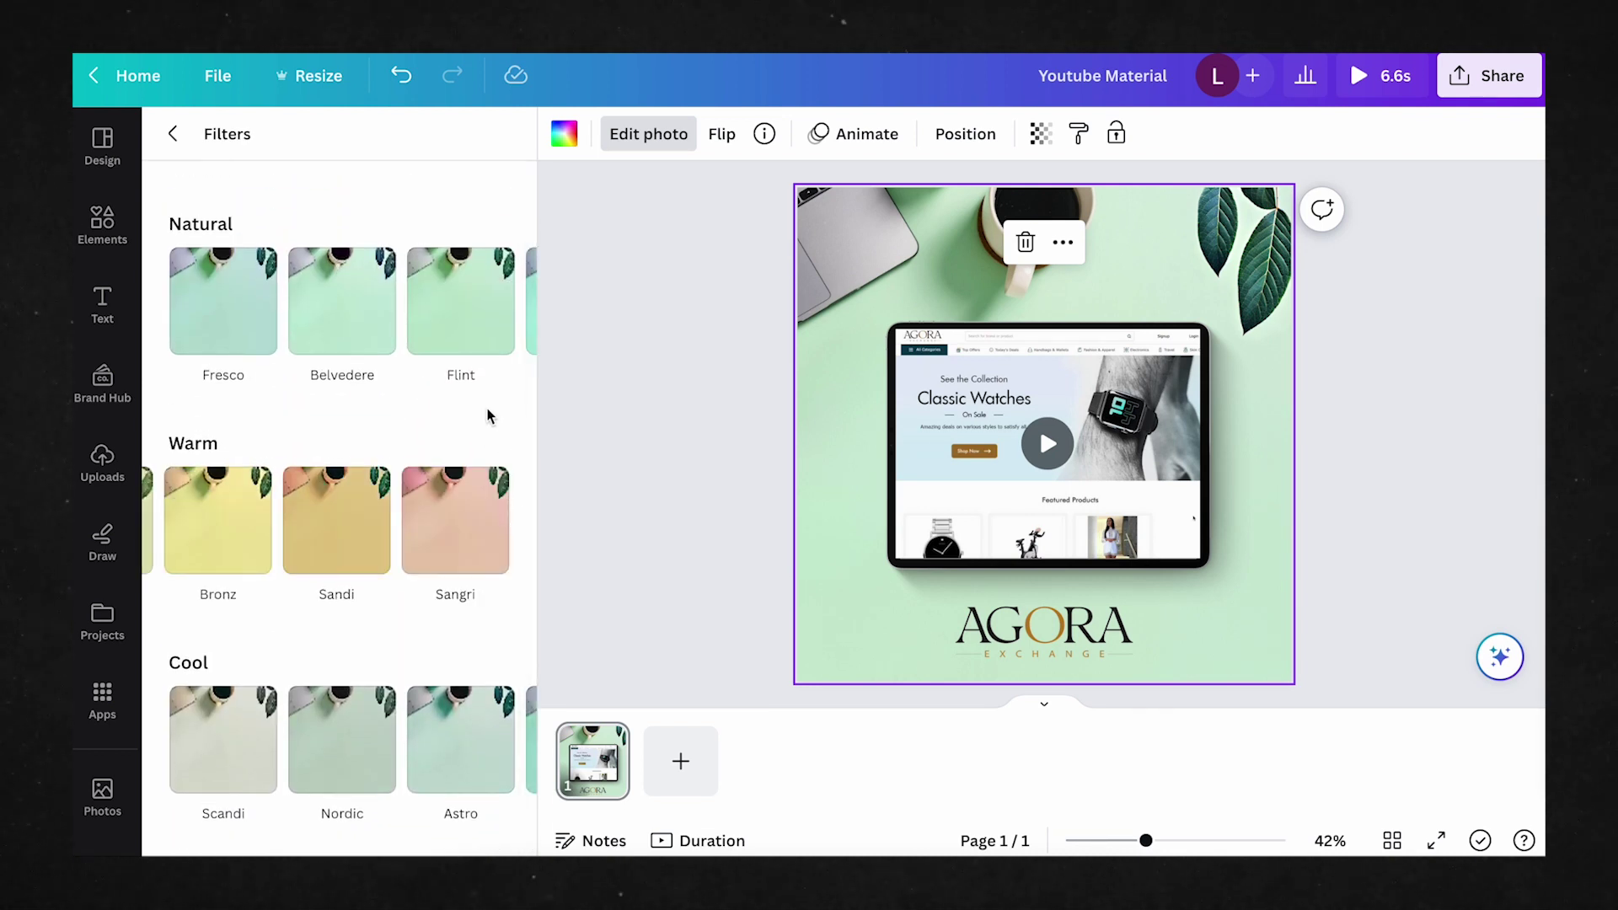
{"action": "scroll", "coordinate": [485, 406], "scroll_direction": "up", "scroll_amount": 1}
{"action": "left_click", "coordinate": [471, 633]}
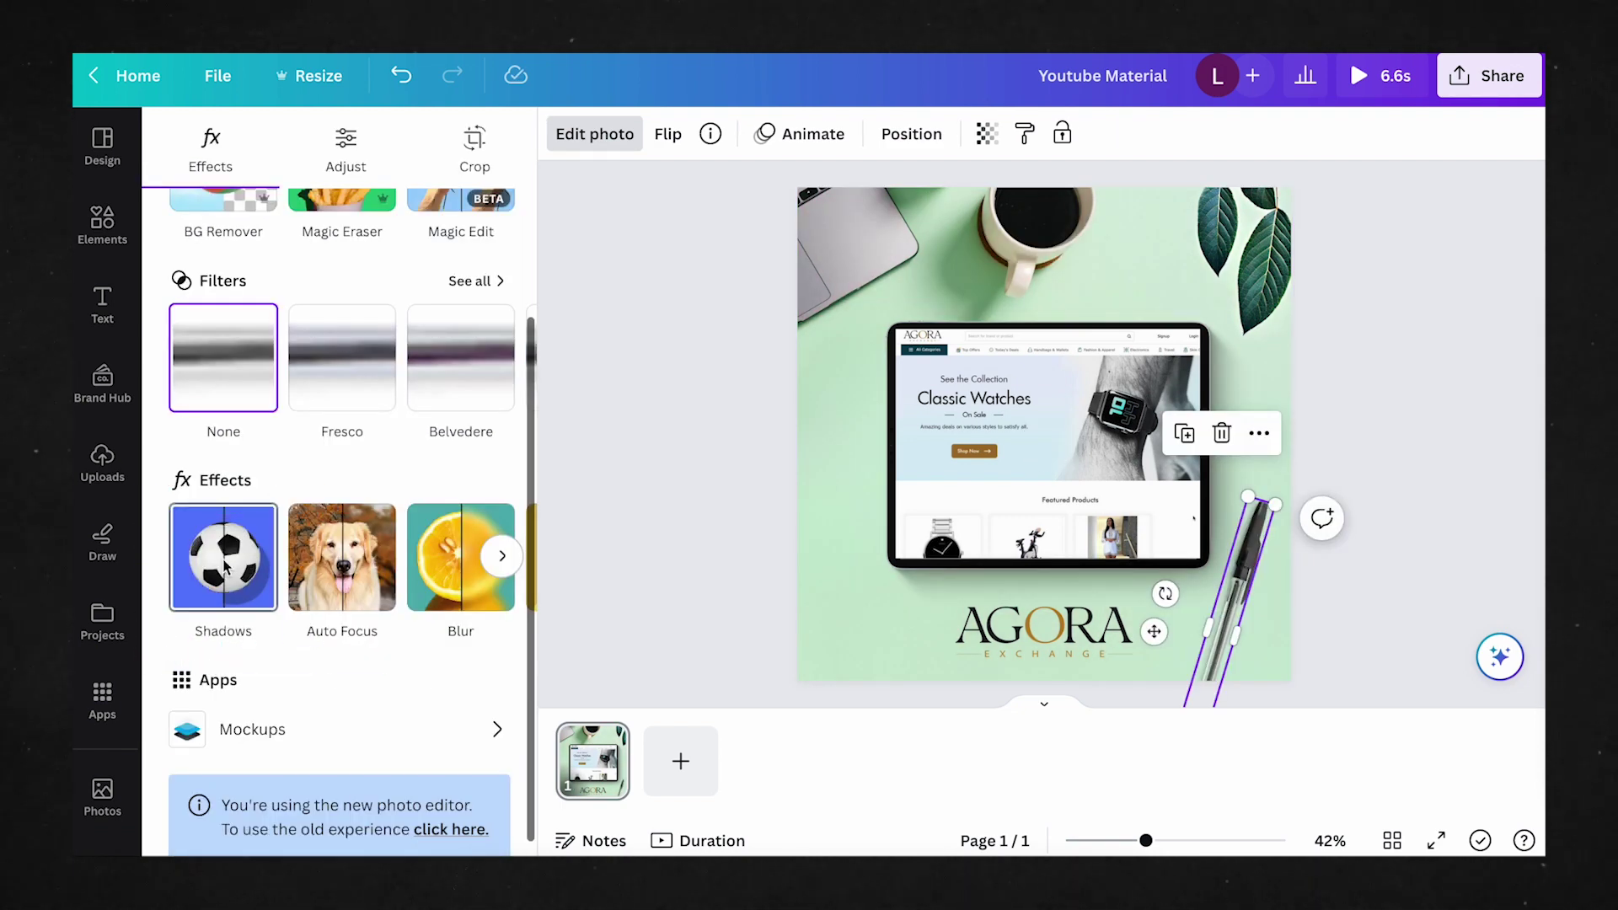
Try Drop and Outline shadows on the pen, then preview a Backdrop shadow in the old Shadows options
{"action": "left_click", "coordinate": [235, 627]}
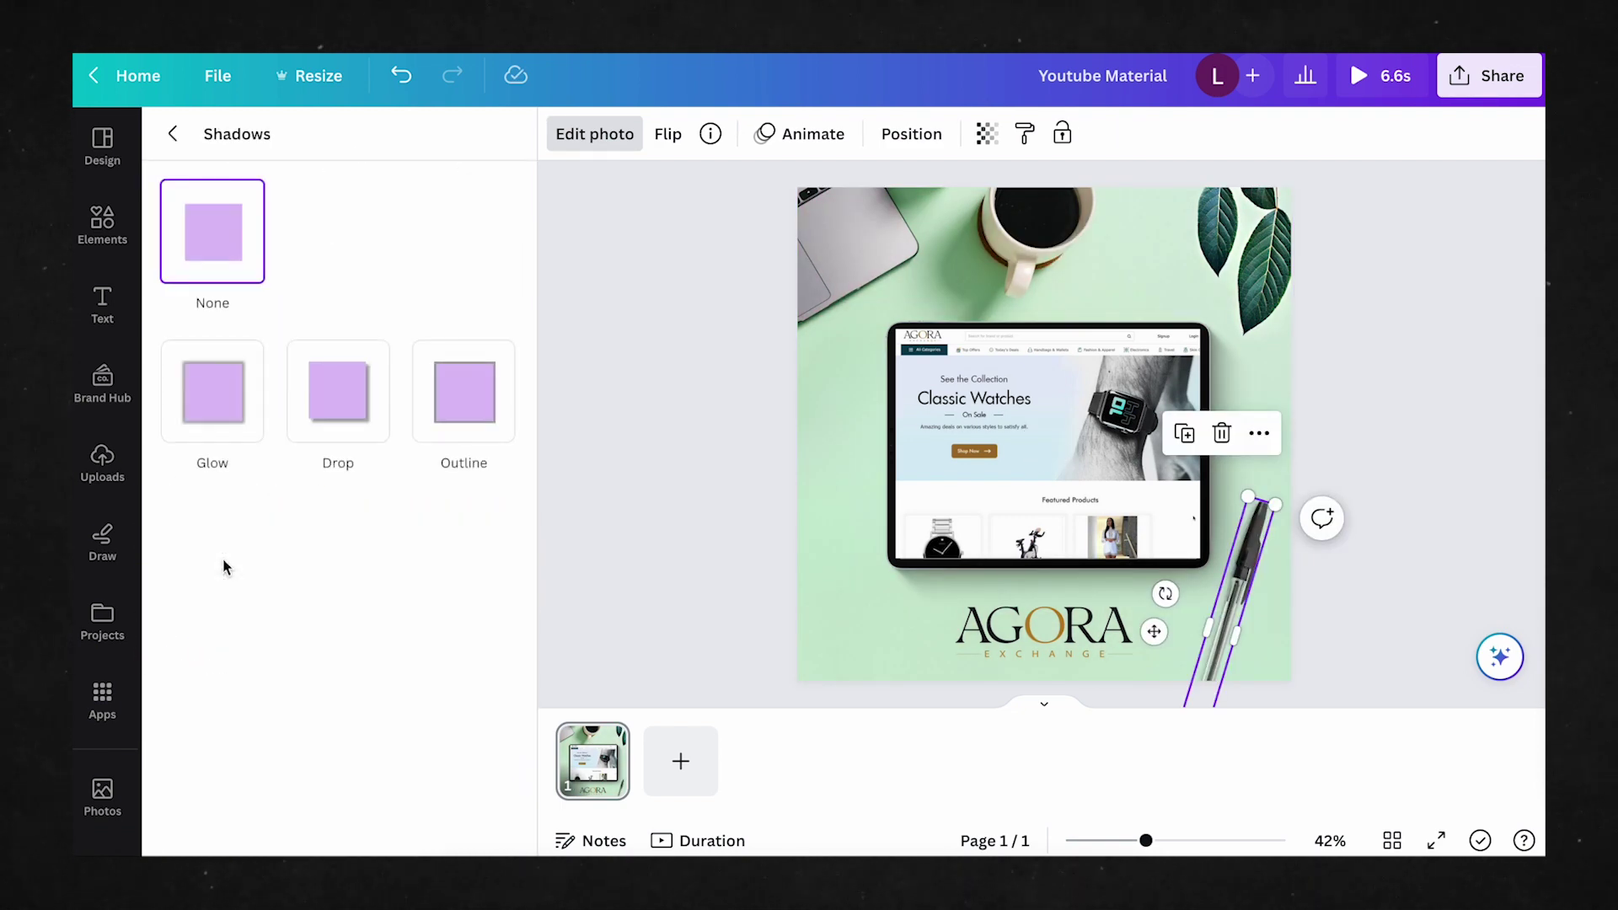
{"action": "left_click", "coordinate": [330, 426]}
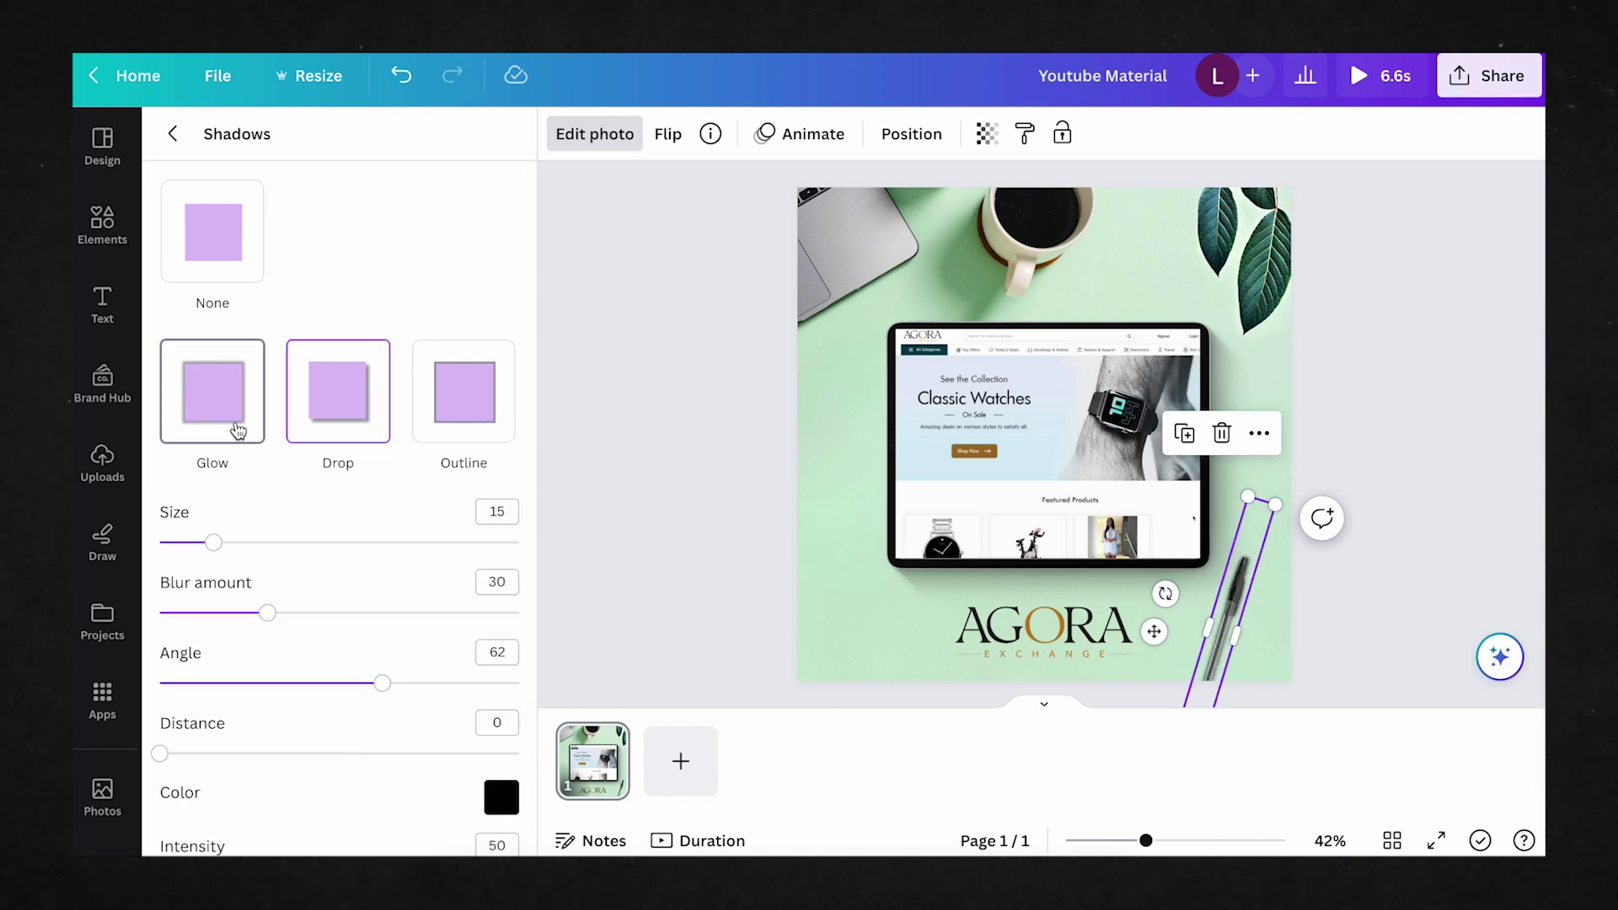
{"action": "left_click", "coordinate": [472, 416]}
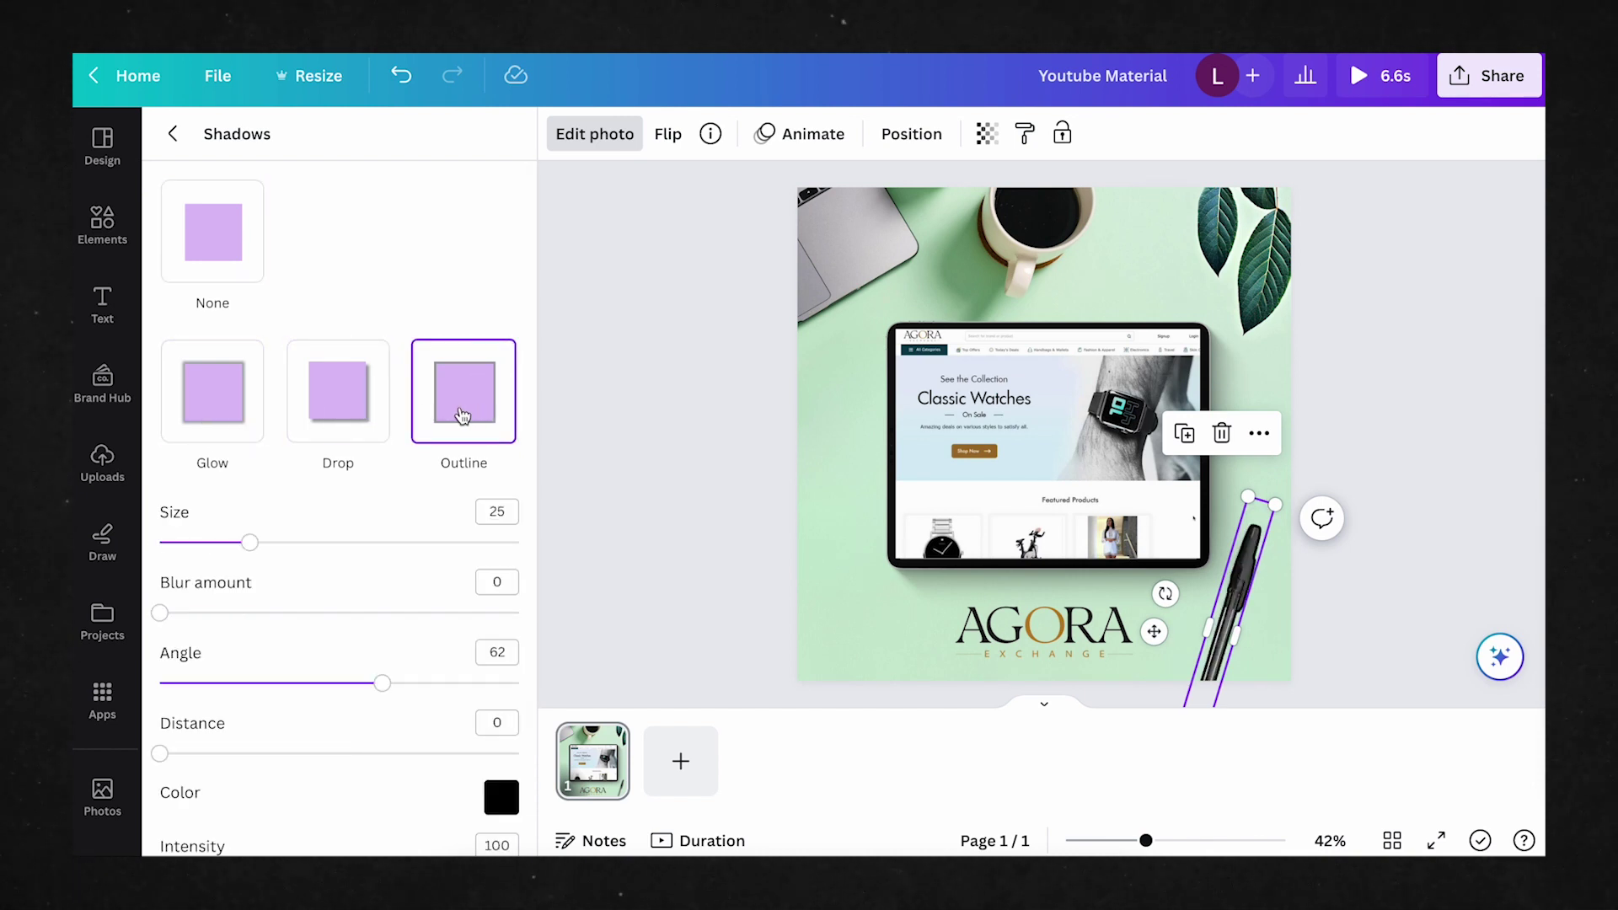
{"action": "scroll", "coordinate": [387, 553], "scroll_direction": "down", "scroll_amount": 1}
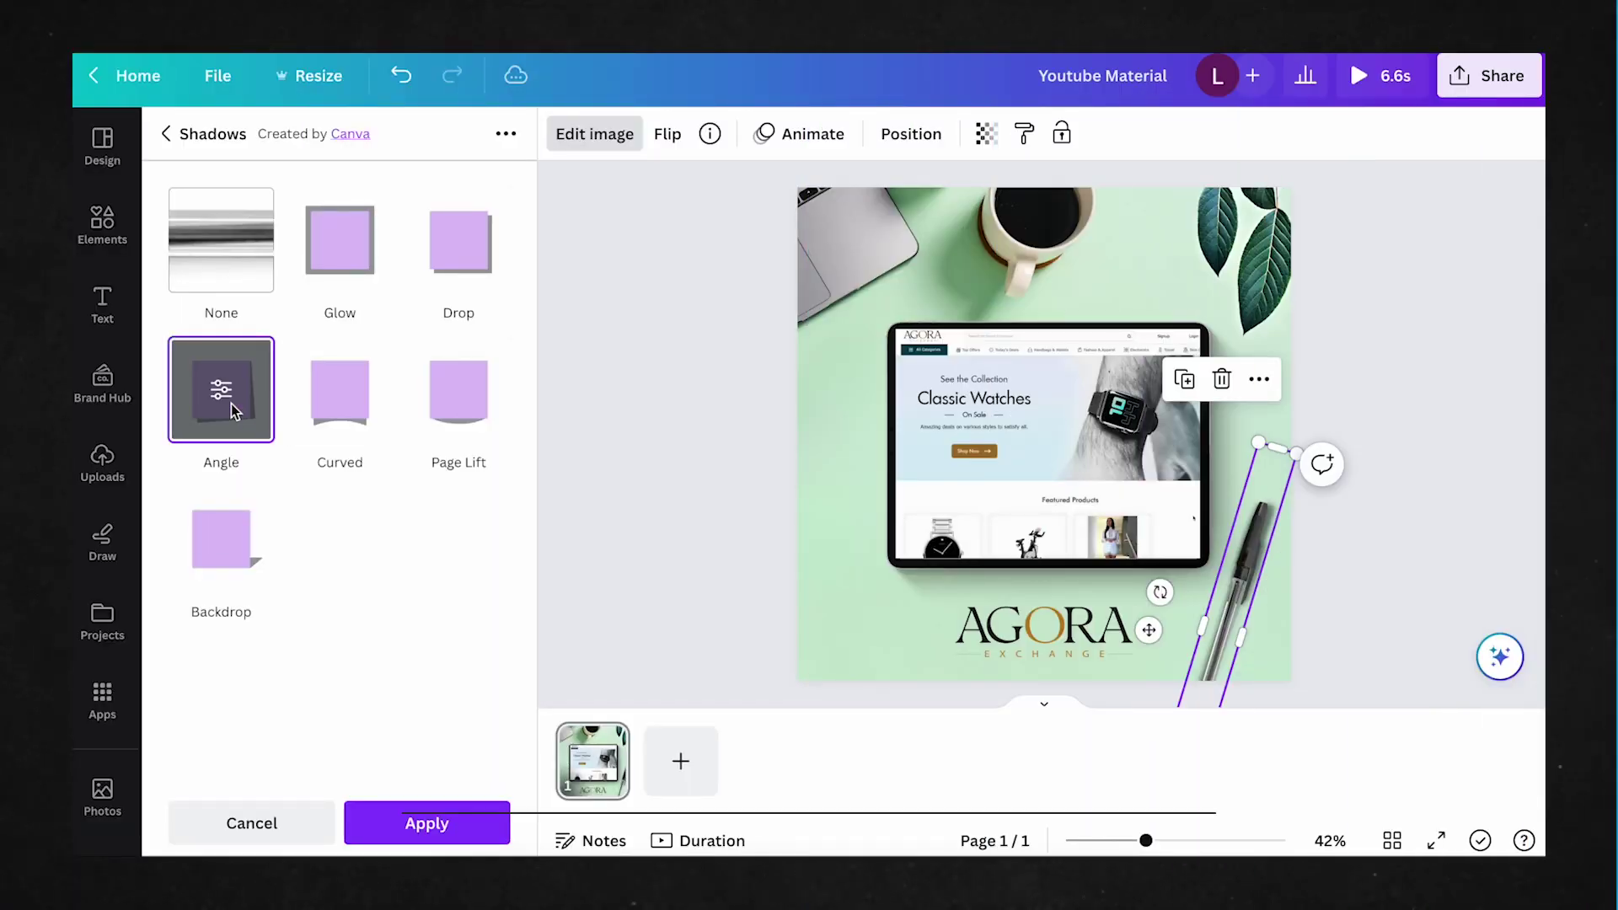
{"action": "left_click", "coordinate": [225, 558]}
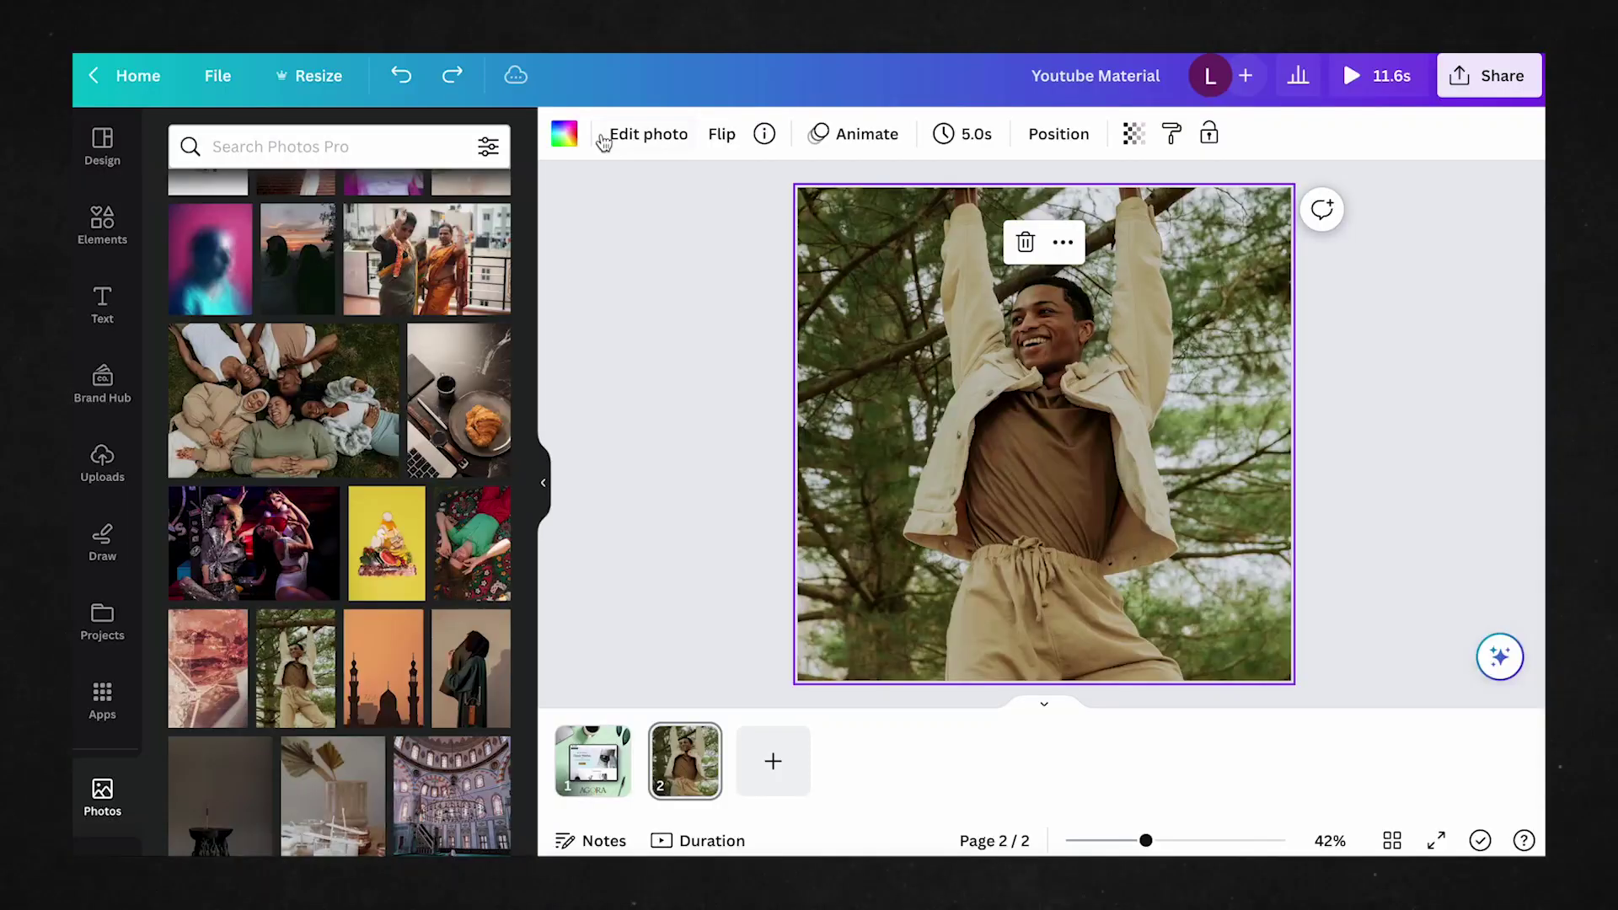
Open the photo editor for the page 2 photo of the man hanging from a tree branch
{"action": "left_click", "coordinate": [619, 134]}
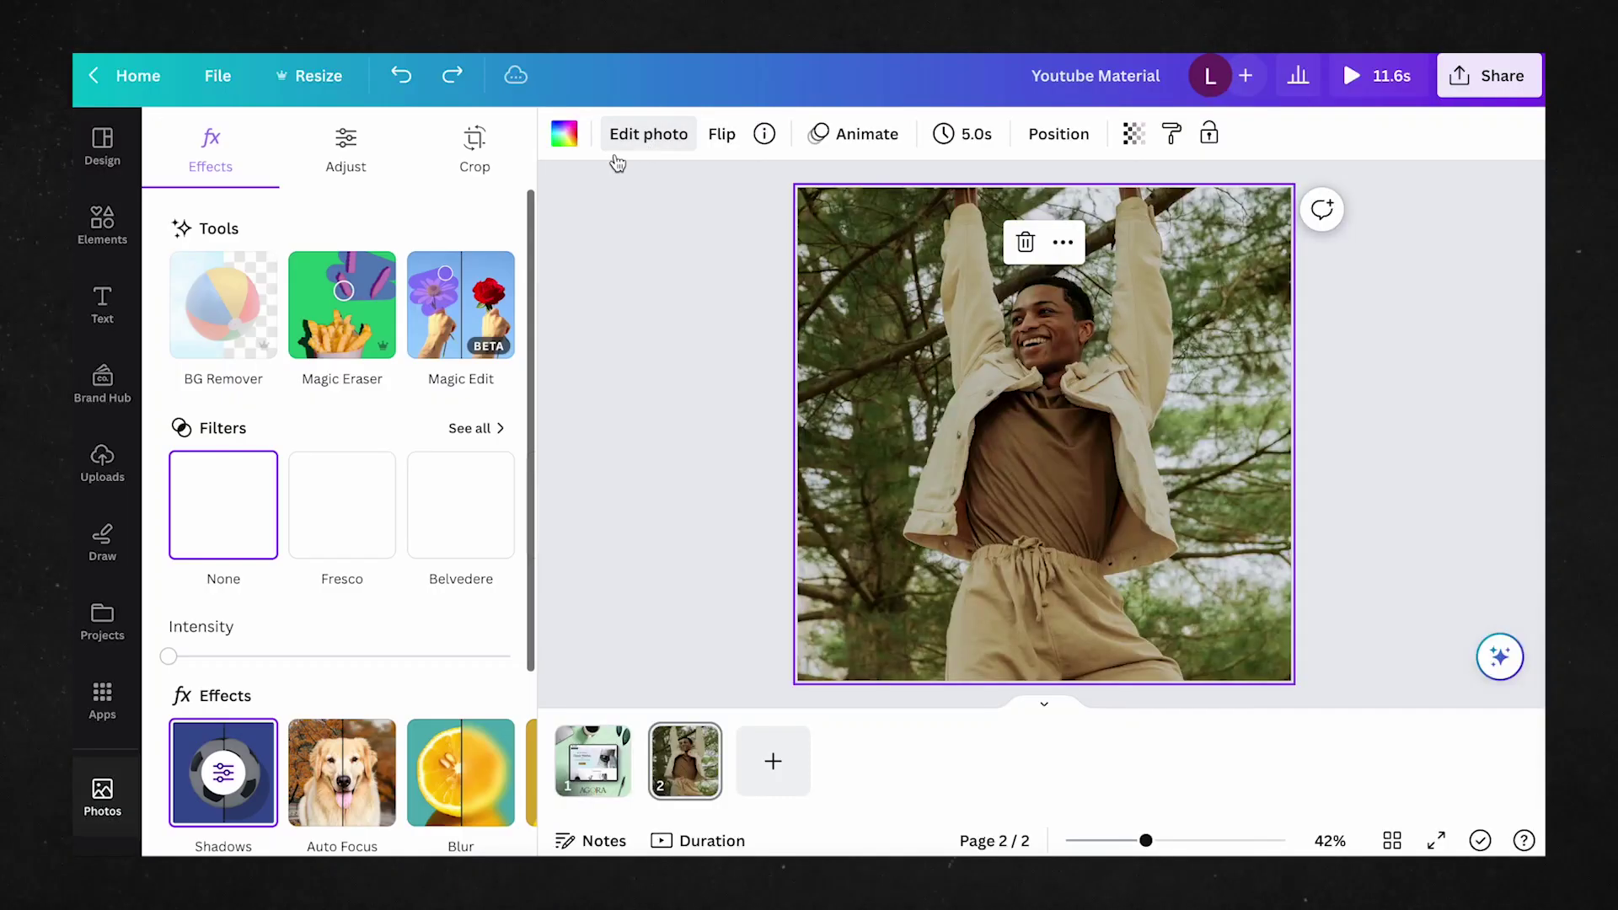
Apply Auto Focus with a shifted focus position, then a stronger Blur, to the man's photo
{"action": "left_click", "coordinate": [352, 730]}
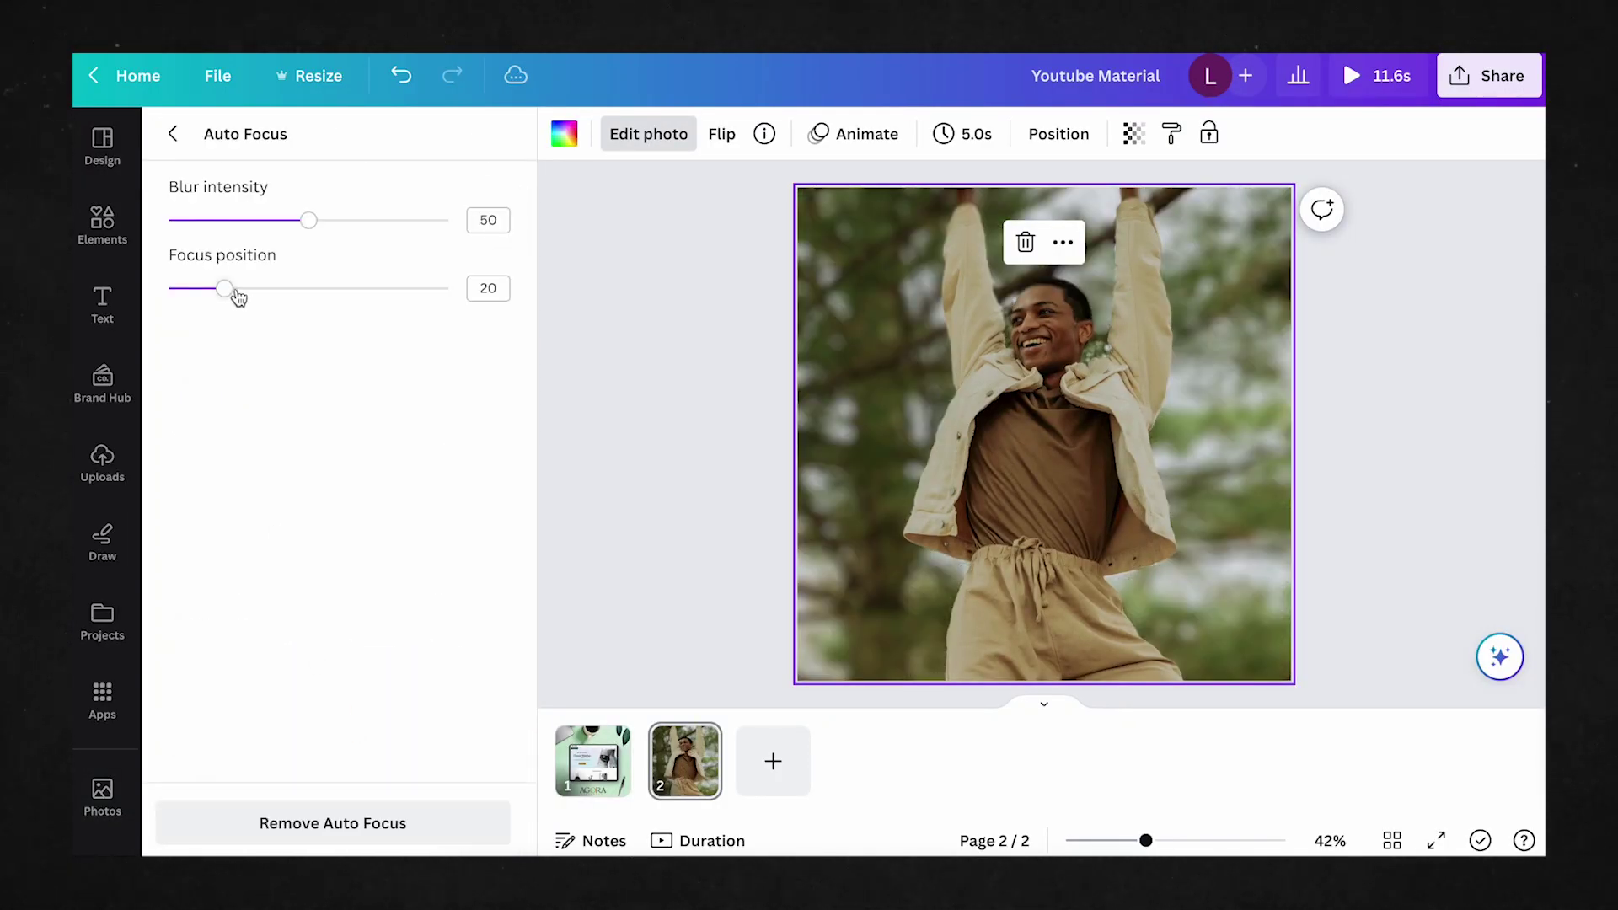
{"action": "left_click_drag", "start_coordinate": [239, 295], "coordinate": [243, 287]}
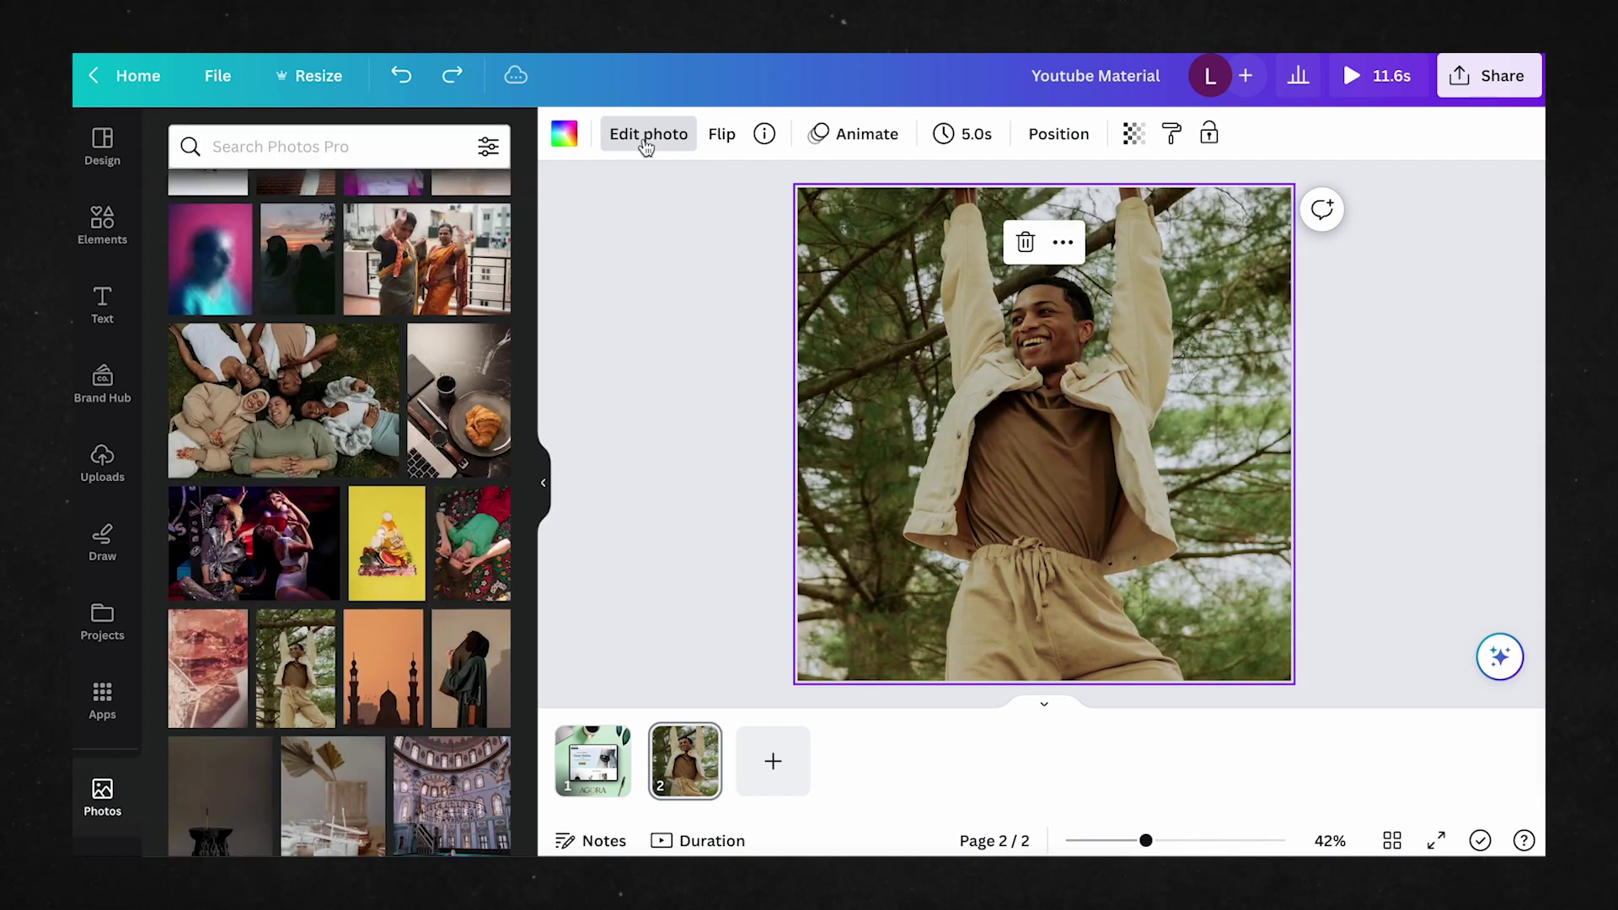
{"action": "left_click", "coordinate": [646, 134]}
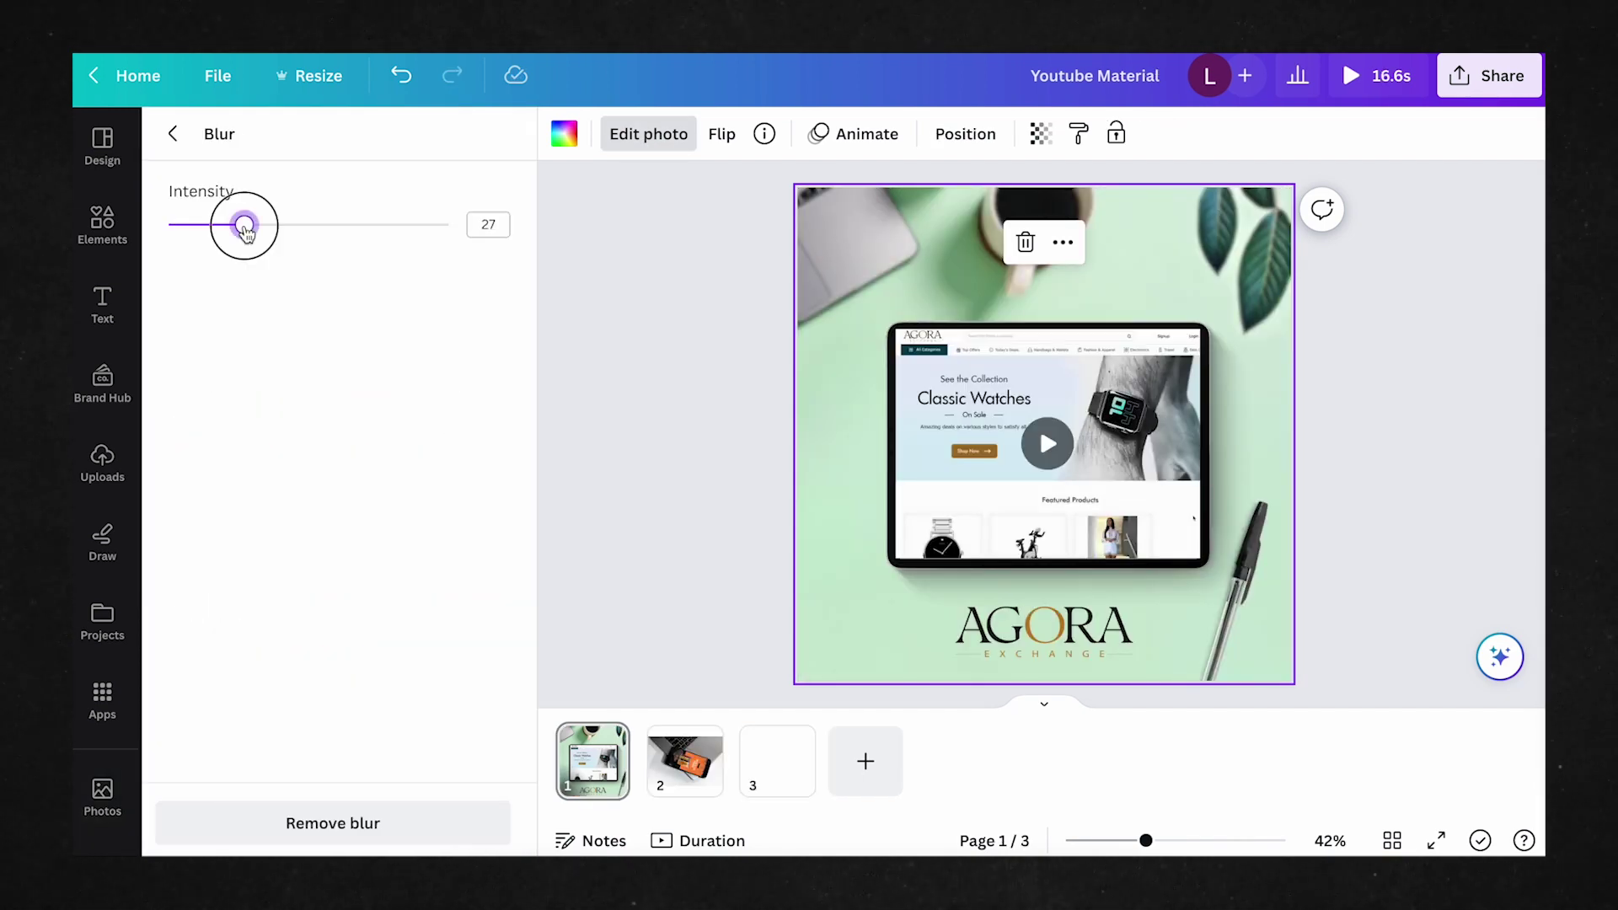
{"action": "left_click_drag", "start_coordinate": [244, 226], "coordinate": [361, 226]}
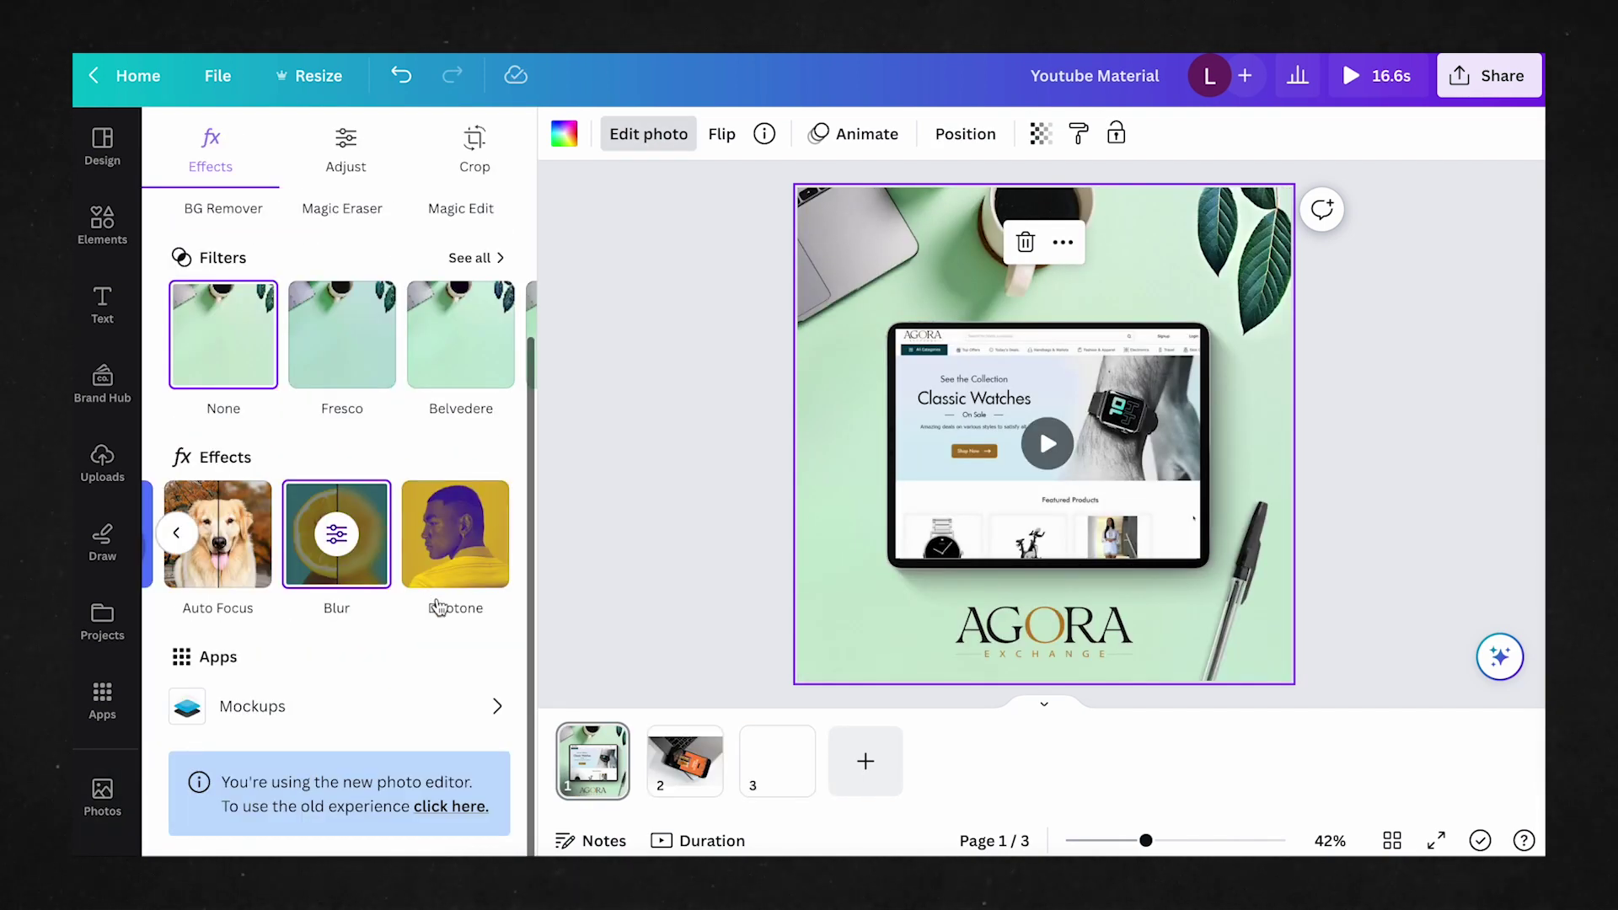
Tint the AGORA desk photo with the Coral duotone, then switch it to Sea Green
{"action": "left_click", "coordinate": [452, 546]}
{"action": "scroll", "coordinate": [434, 560], "scroll_direction": "down", "scroll_amount": 3}
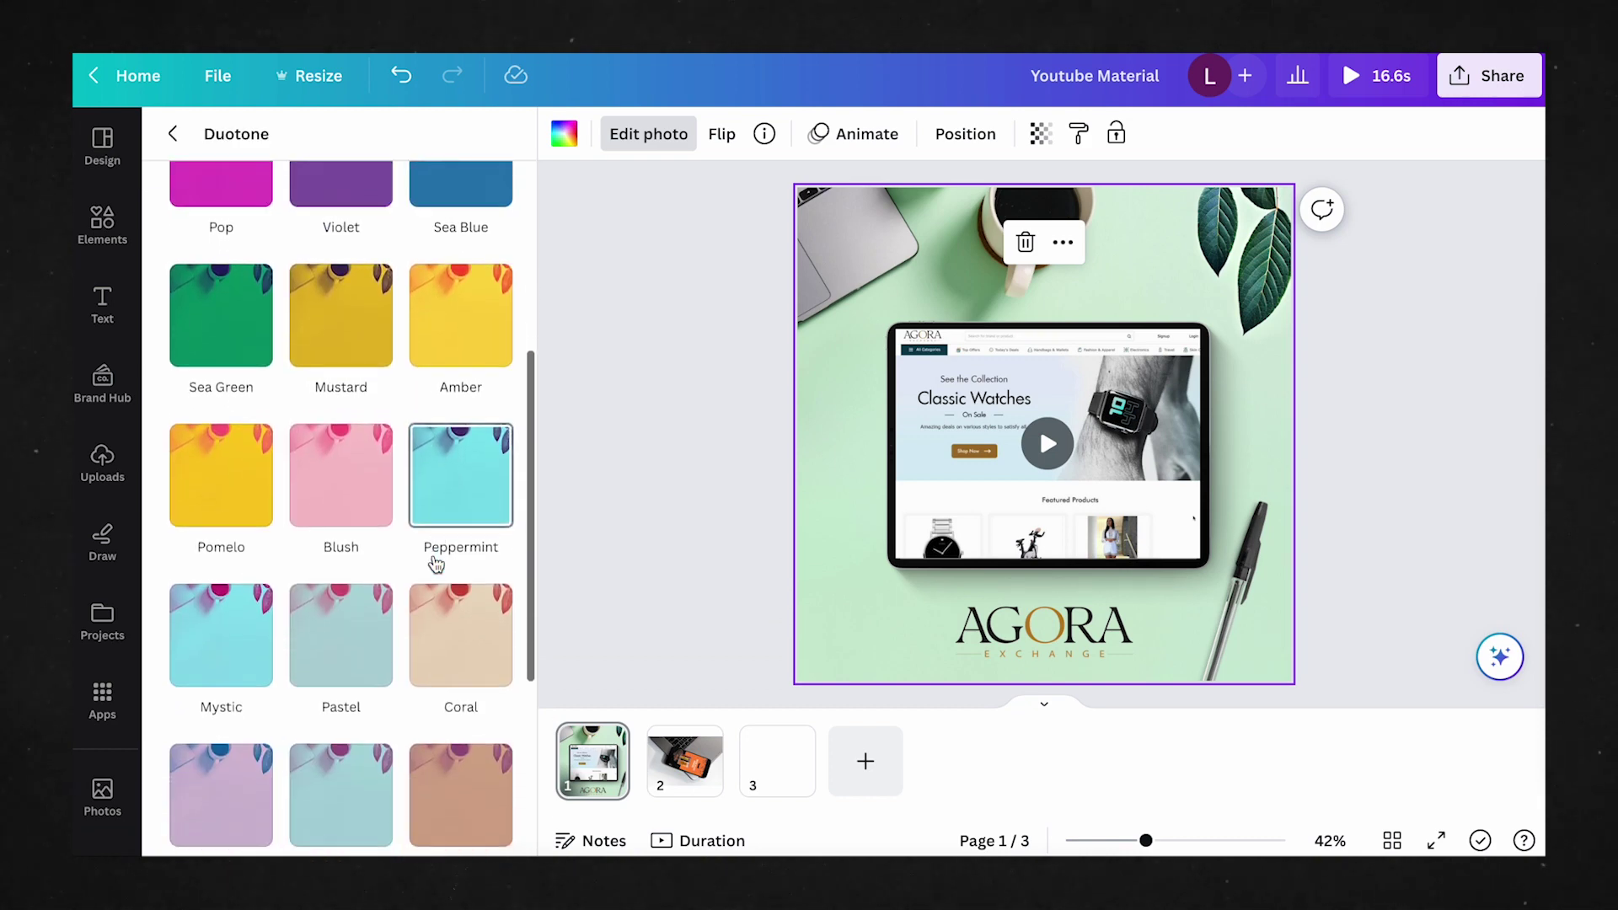
{"action": "left_click", "coordinate": [451, 631]}
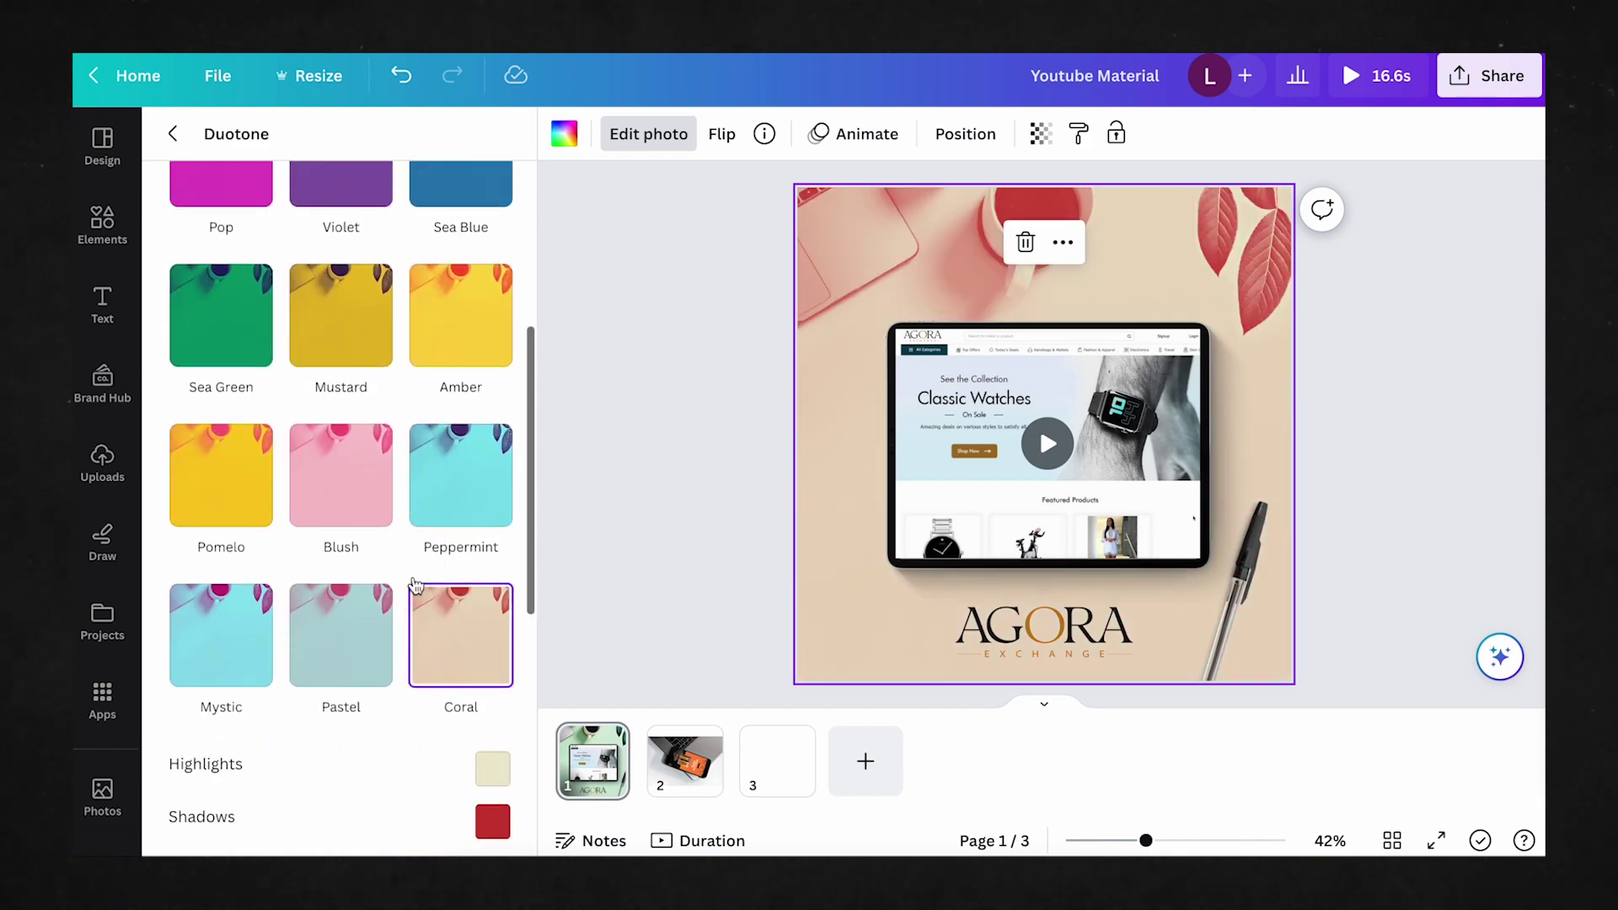
{"action": "left_click", "coordinate": [217, 341]}
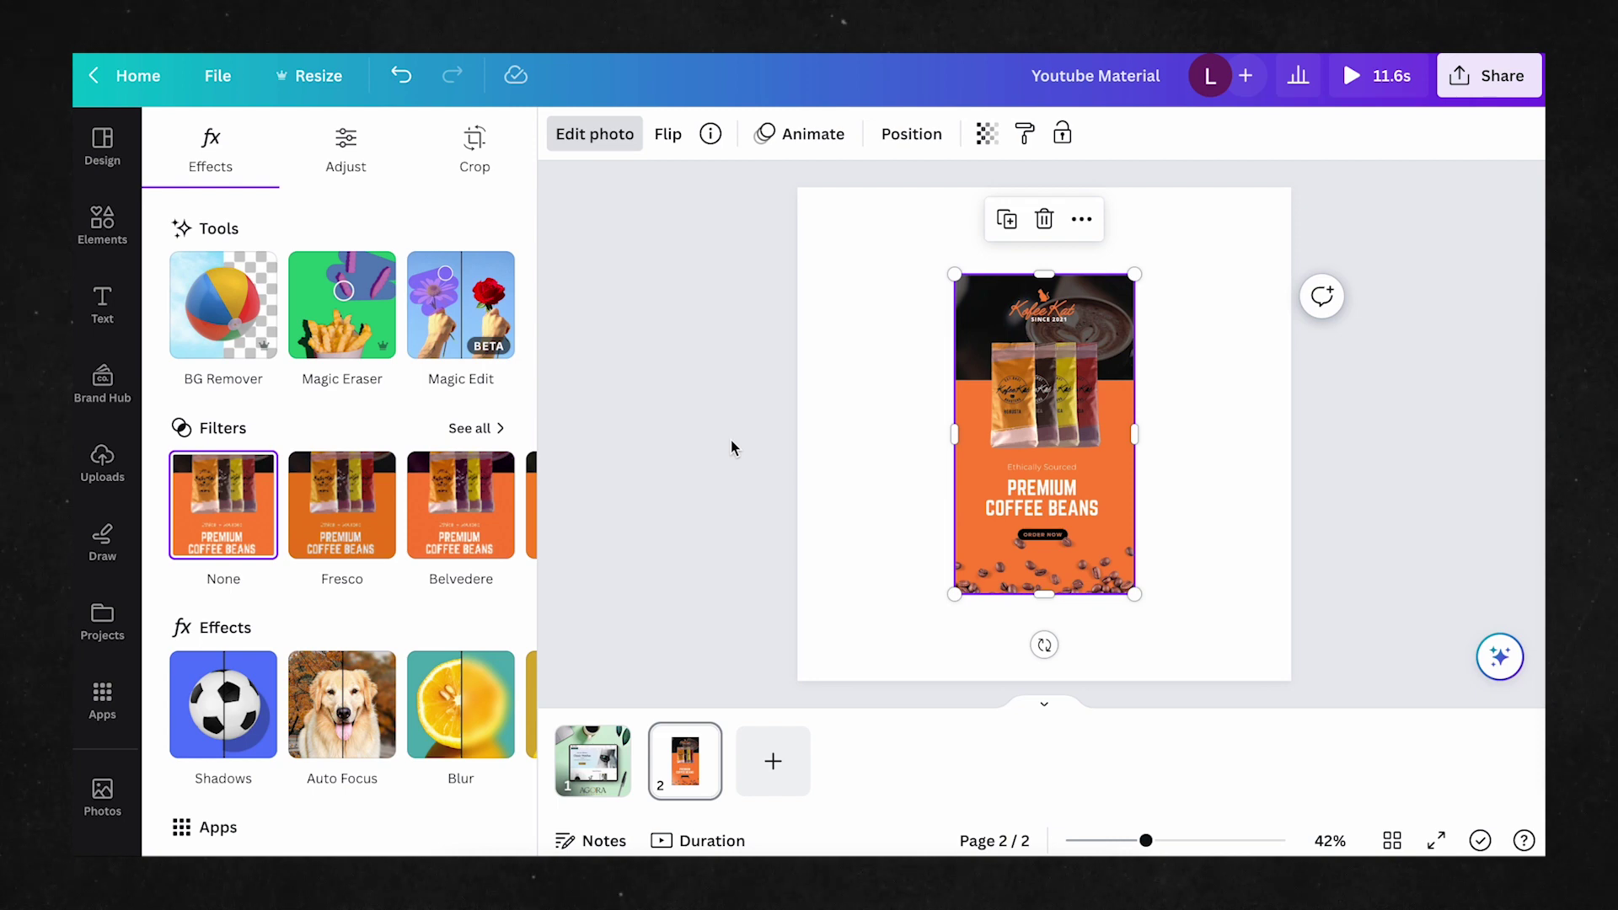
Drop the coffee-beans ad into the hand-held smartphone mockup from the Mockups app
{"action": "scroll", "coordinate": [325, 589], "scroll_direction": "down", "scroll_amount": 2}
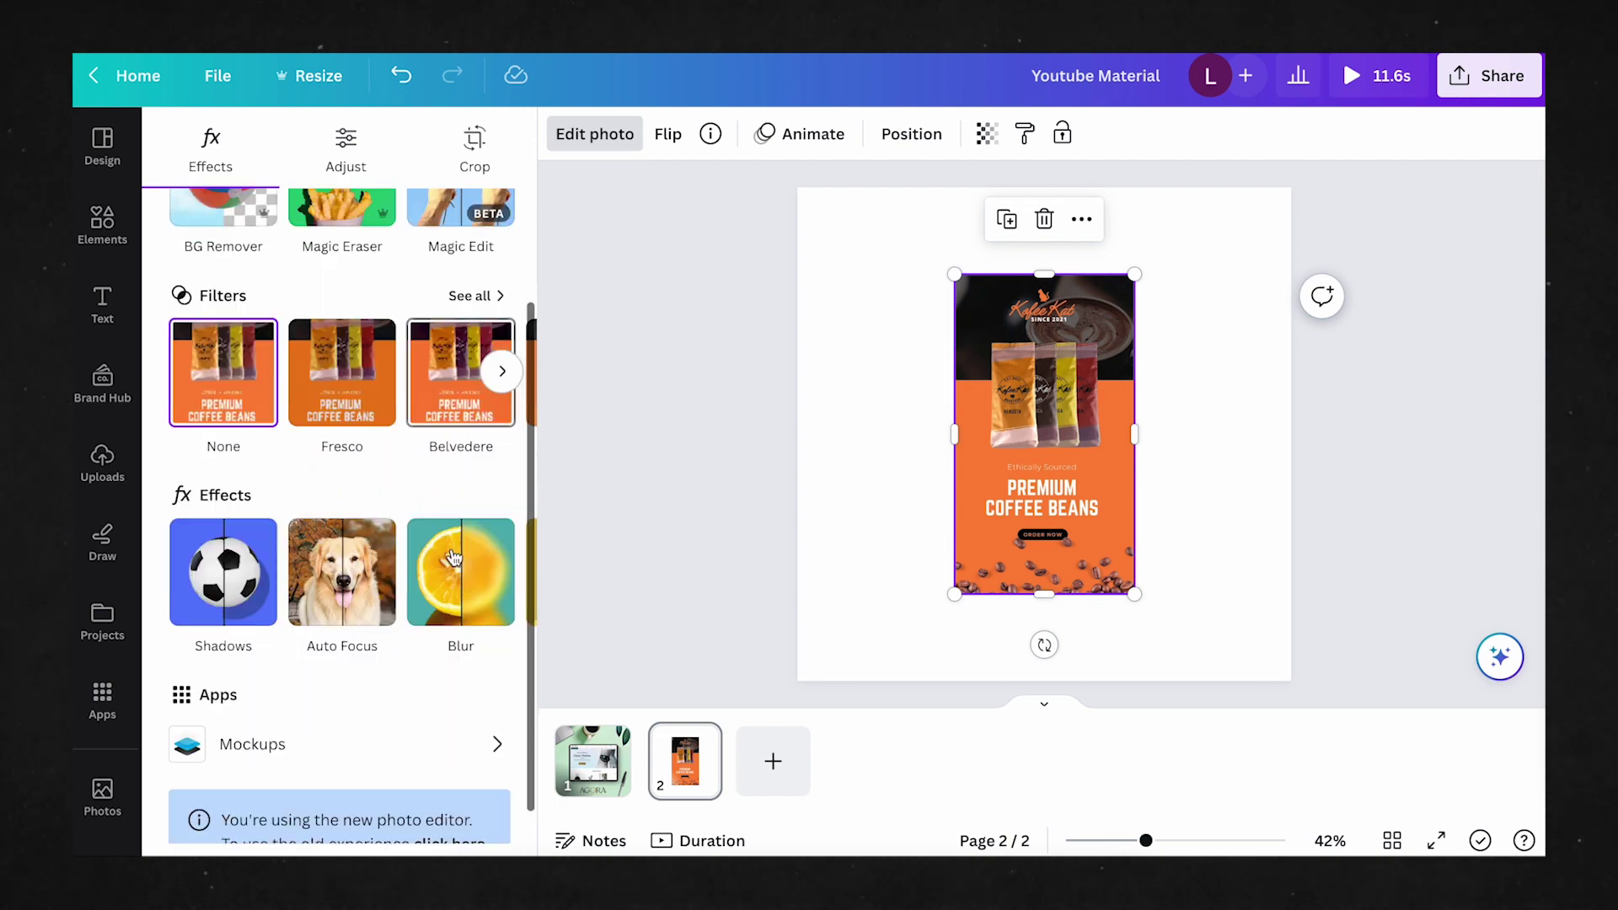
{"action": "left_click", "coordinate": [316, 723]}
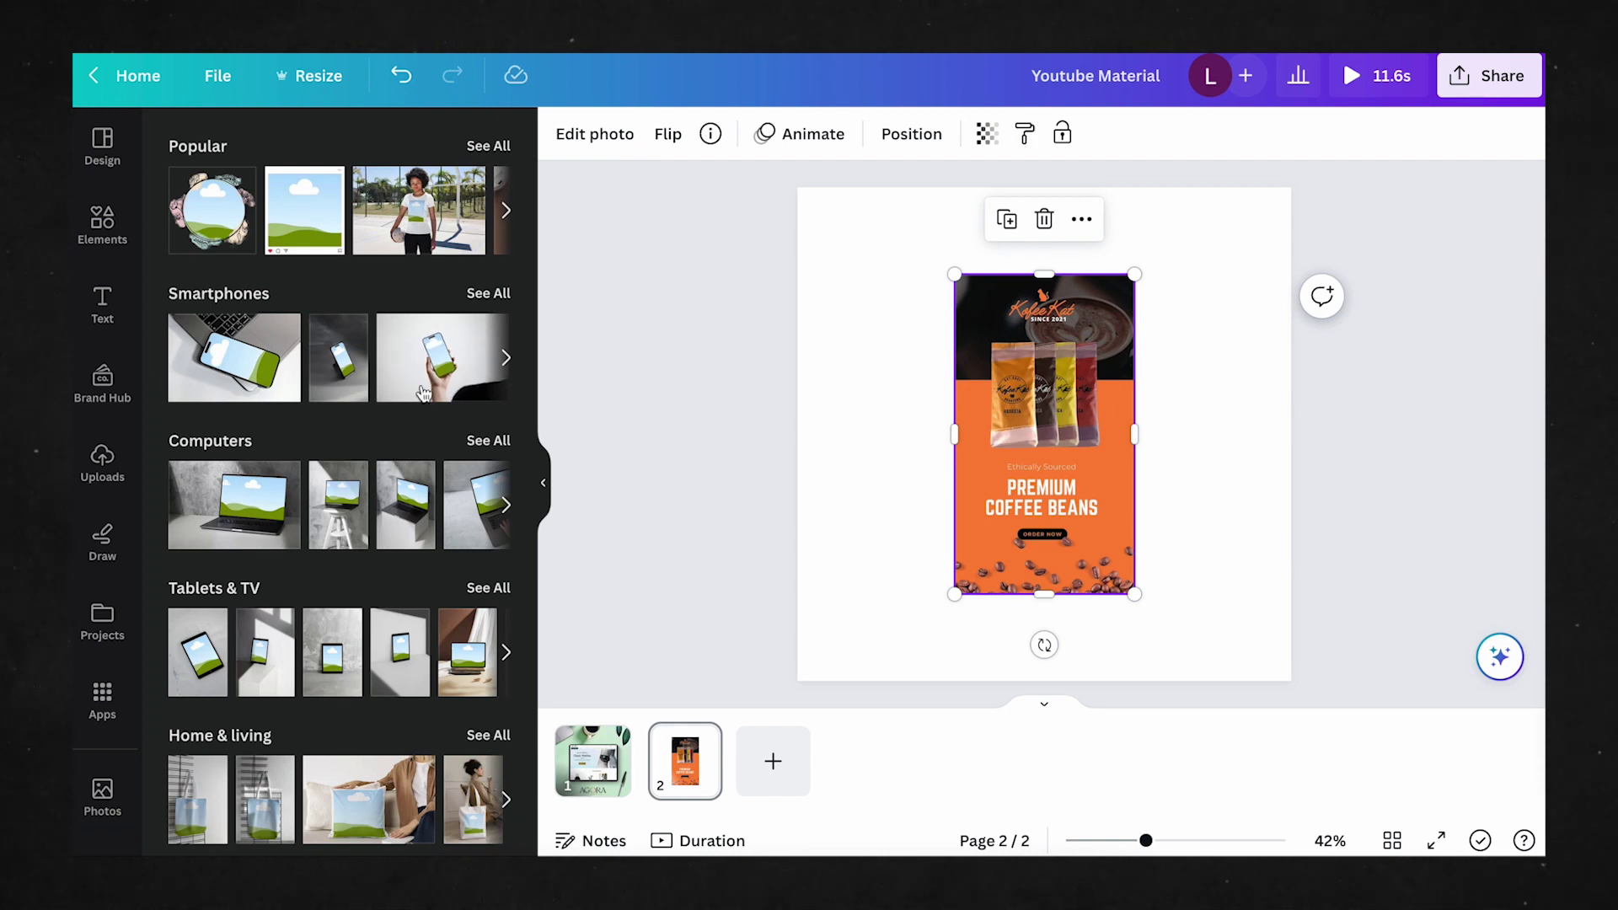
{"action": "left_click", "coordinate": [423, 392]}
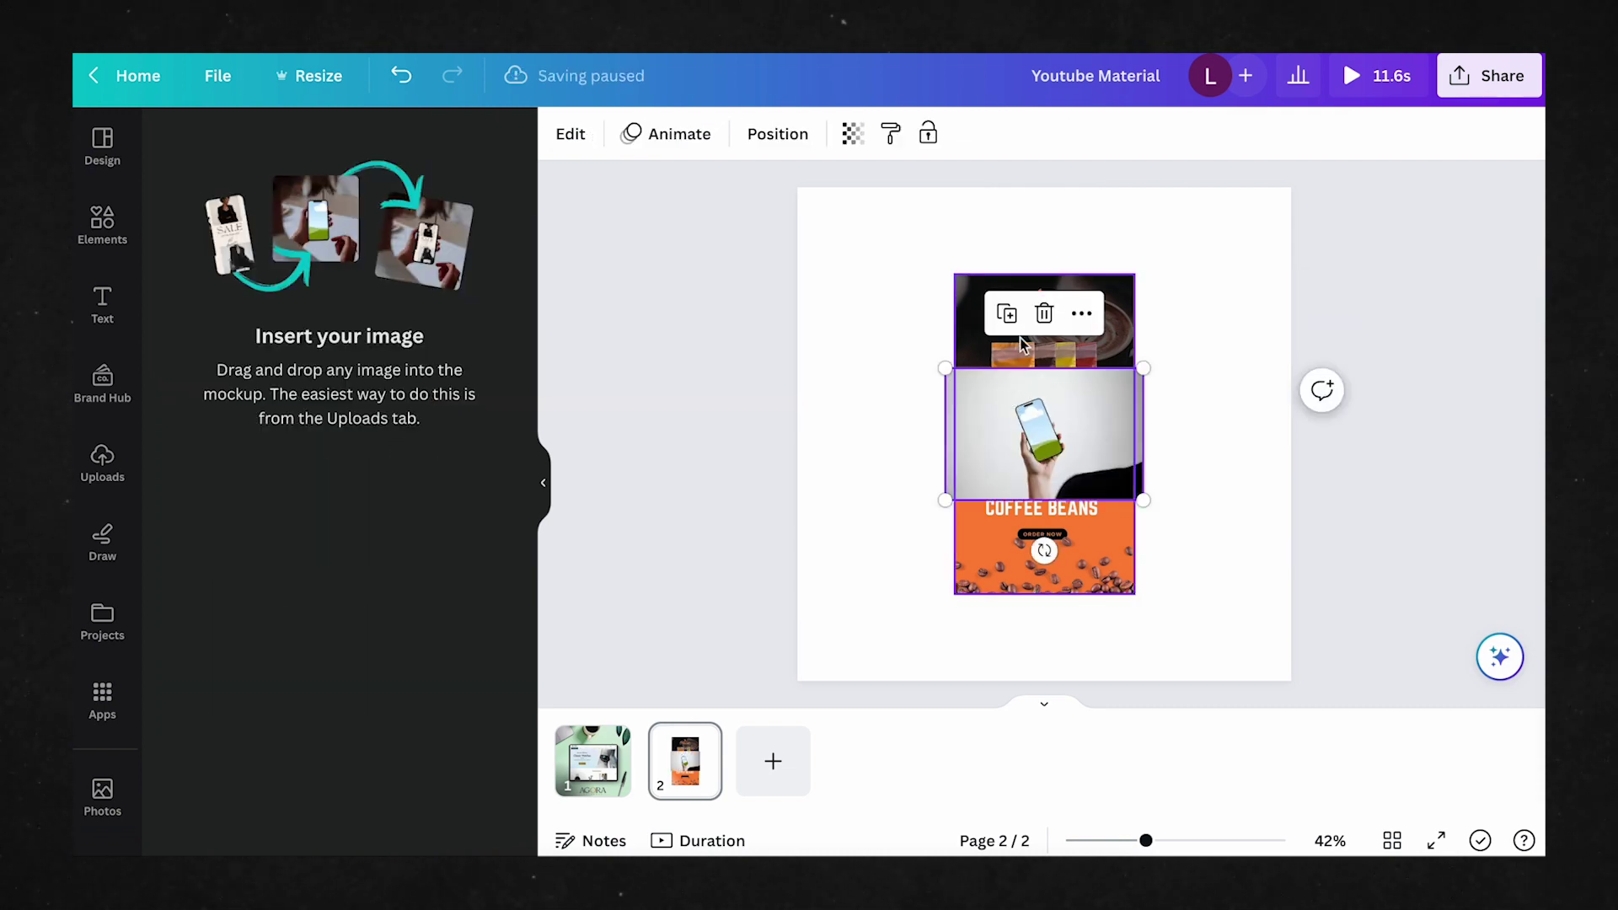
{"action": "left_click_drag", "start_coordinate": [1045, 539], "coordinate": [1024, 442]}
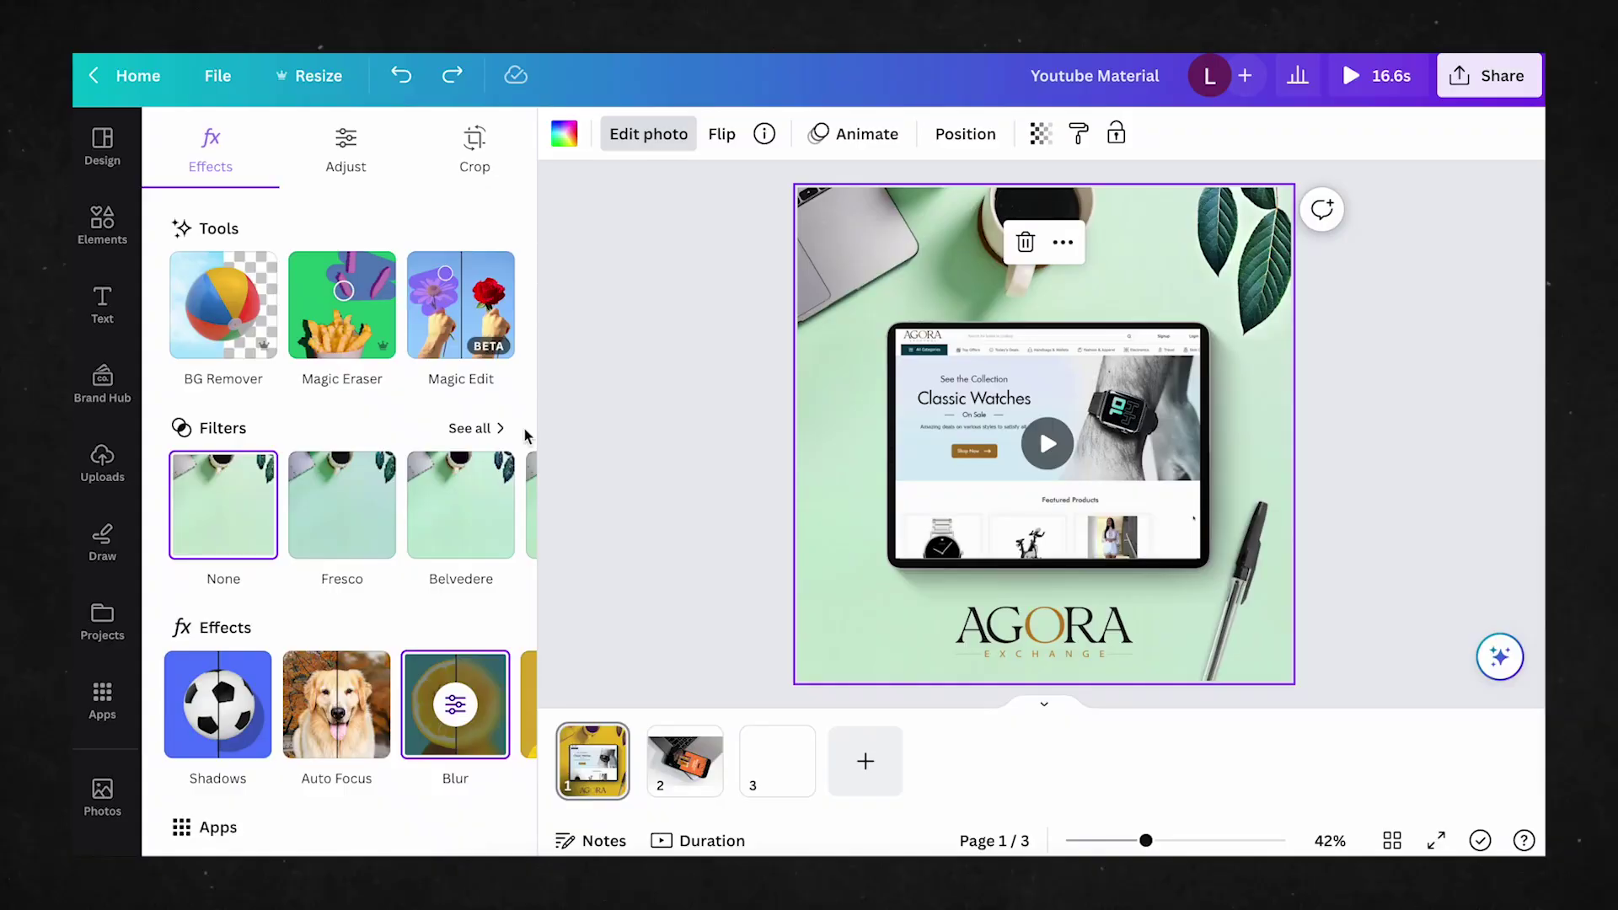
Revert the AGORA photo from the new photo editor to the old editor
{"action": "scroll", "coordinate": [377, 513], "scroll_direction": "down", "scroll_amount": 2}
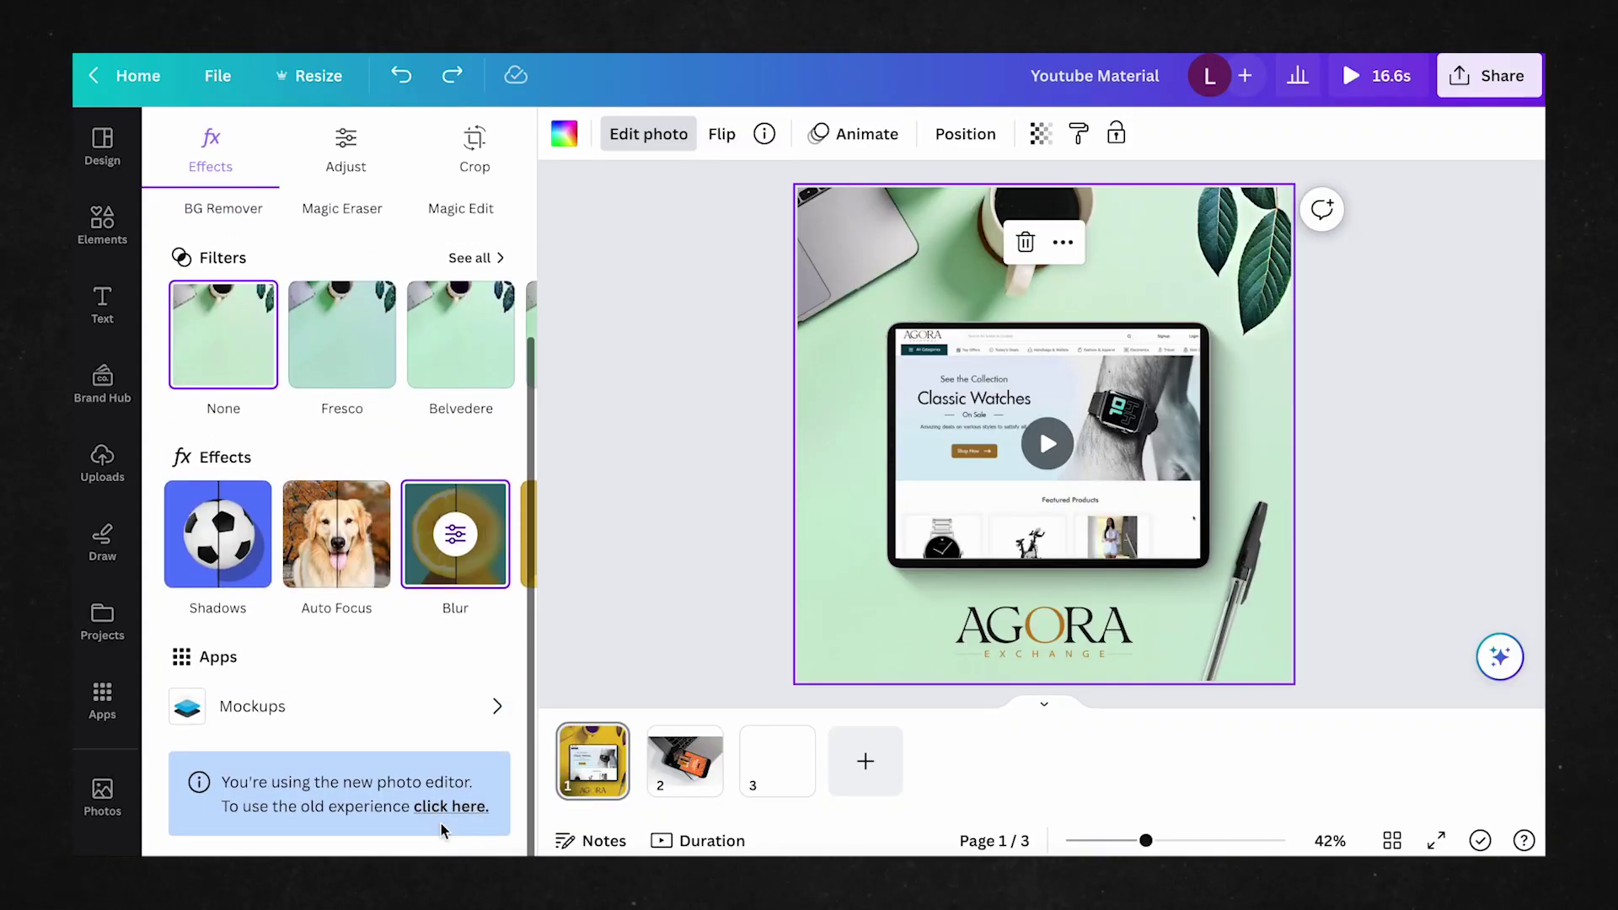
{"action": "left_click", "coordinate": [455, 809]}
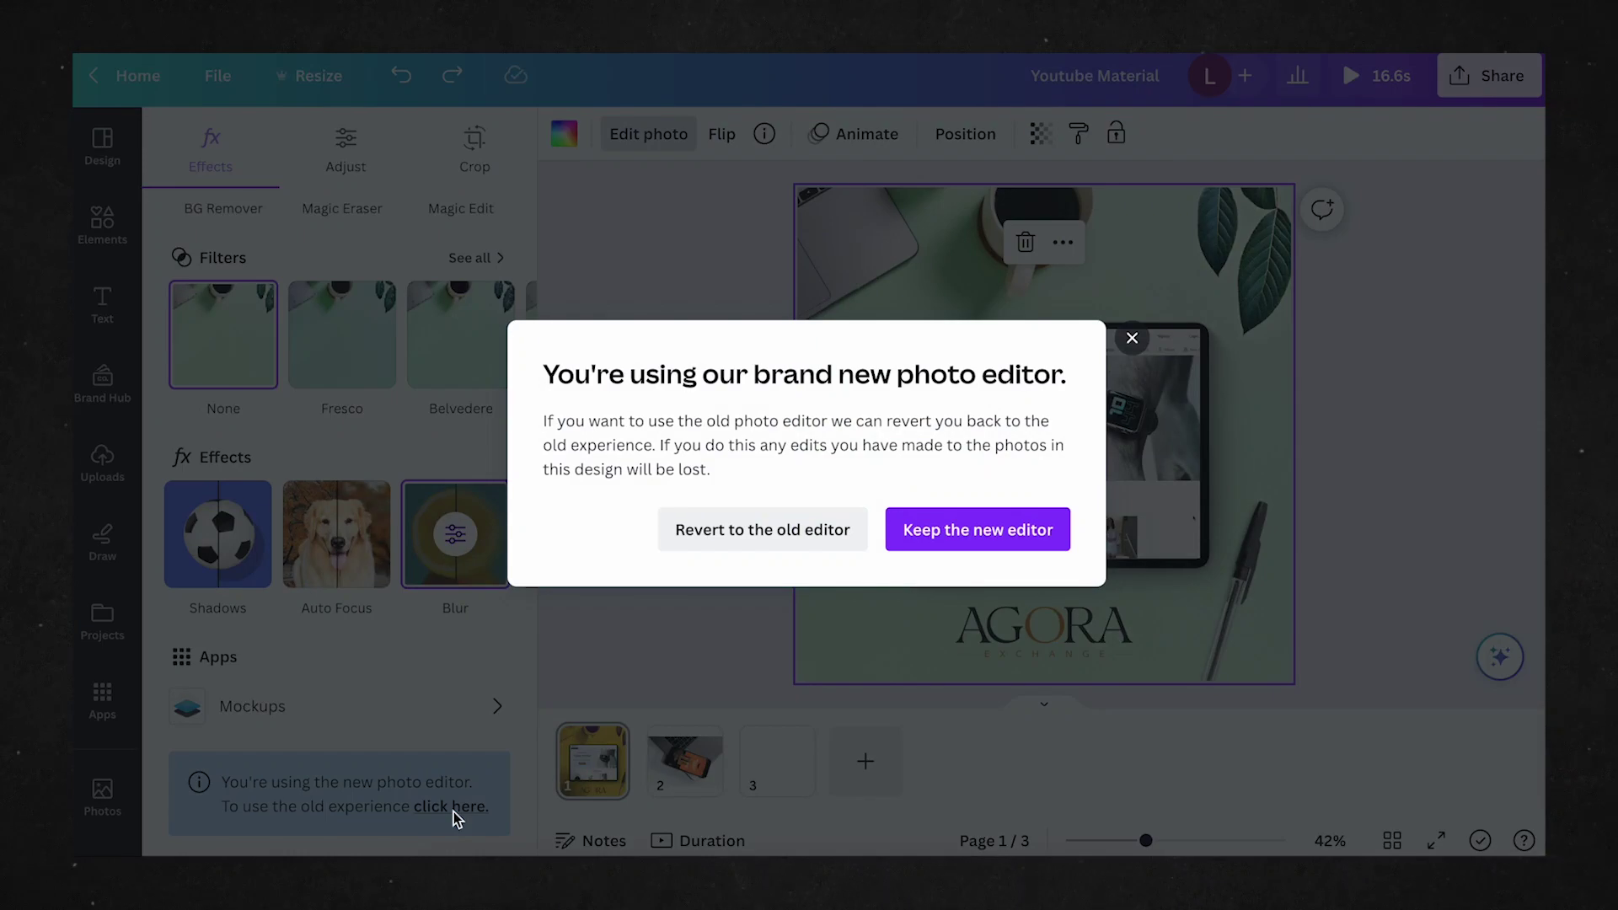
{"action": "left_click", "coordinate": [769, 530]}
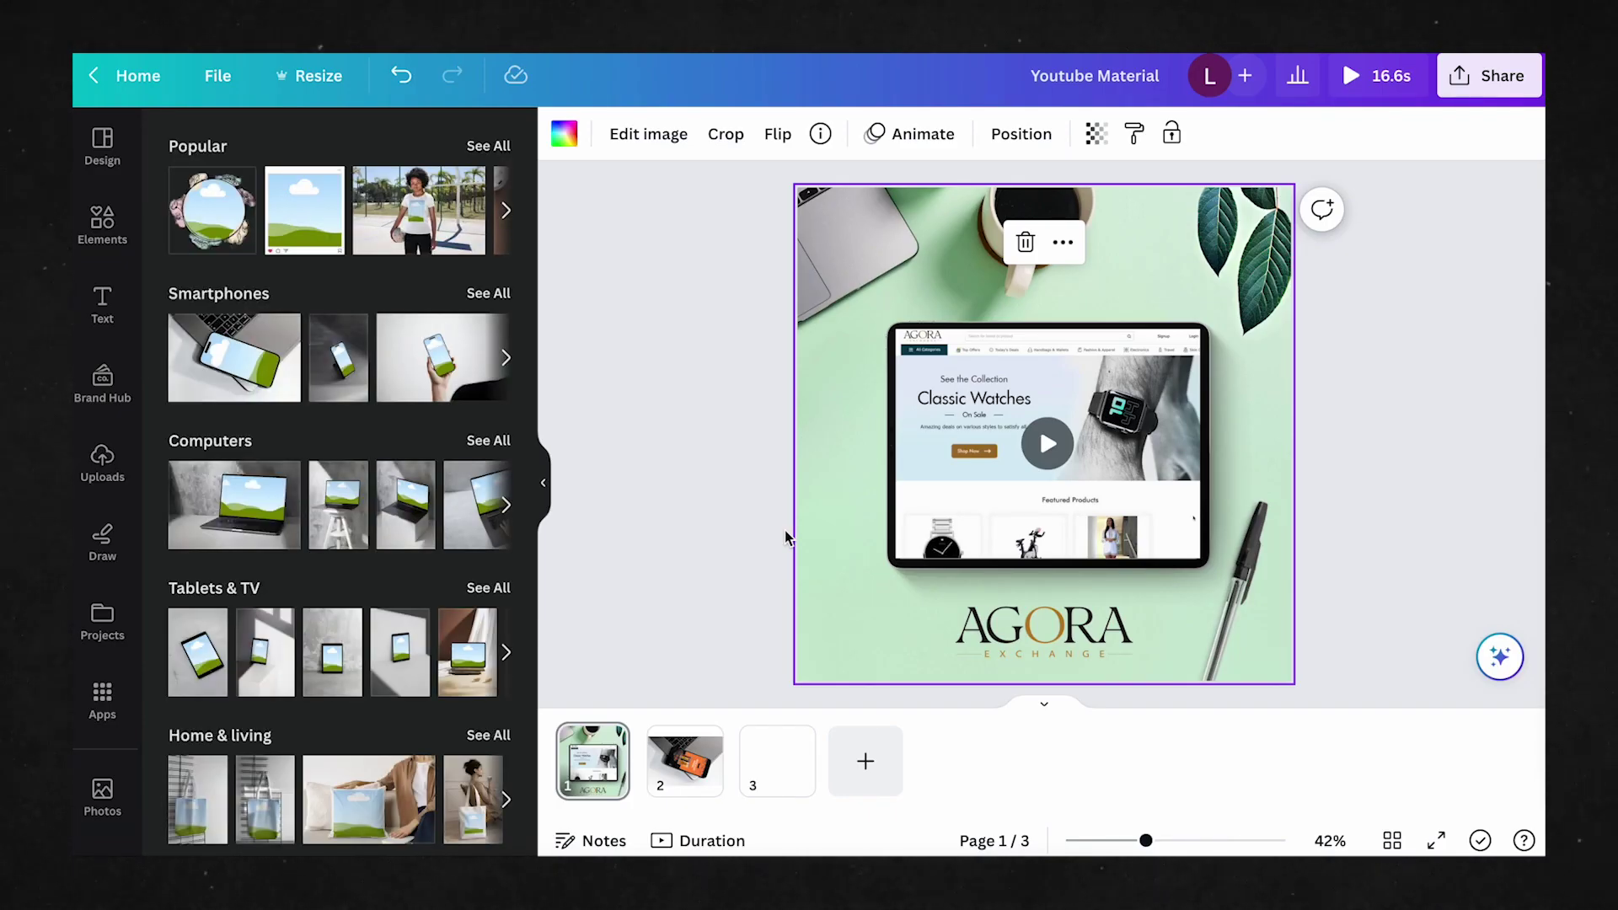
Open the classic Edit image panel with Background Remover for the AGORA desk photo
{"action": "left_click", "coordinate": [671, 143]}
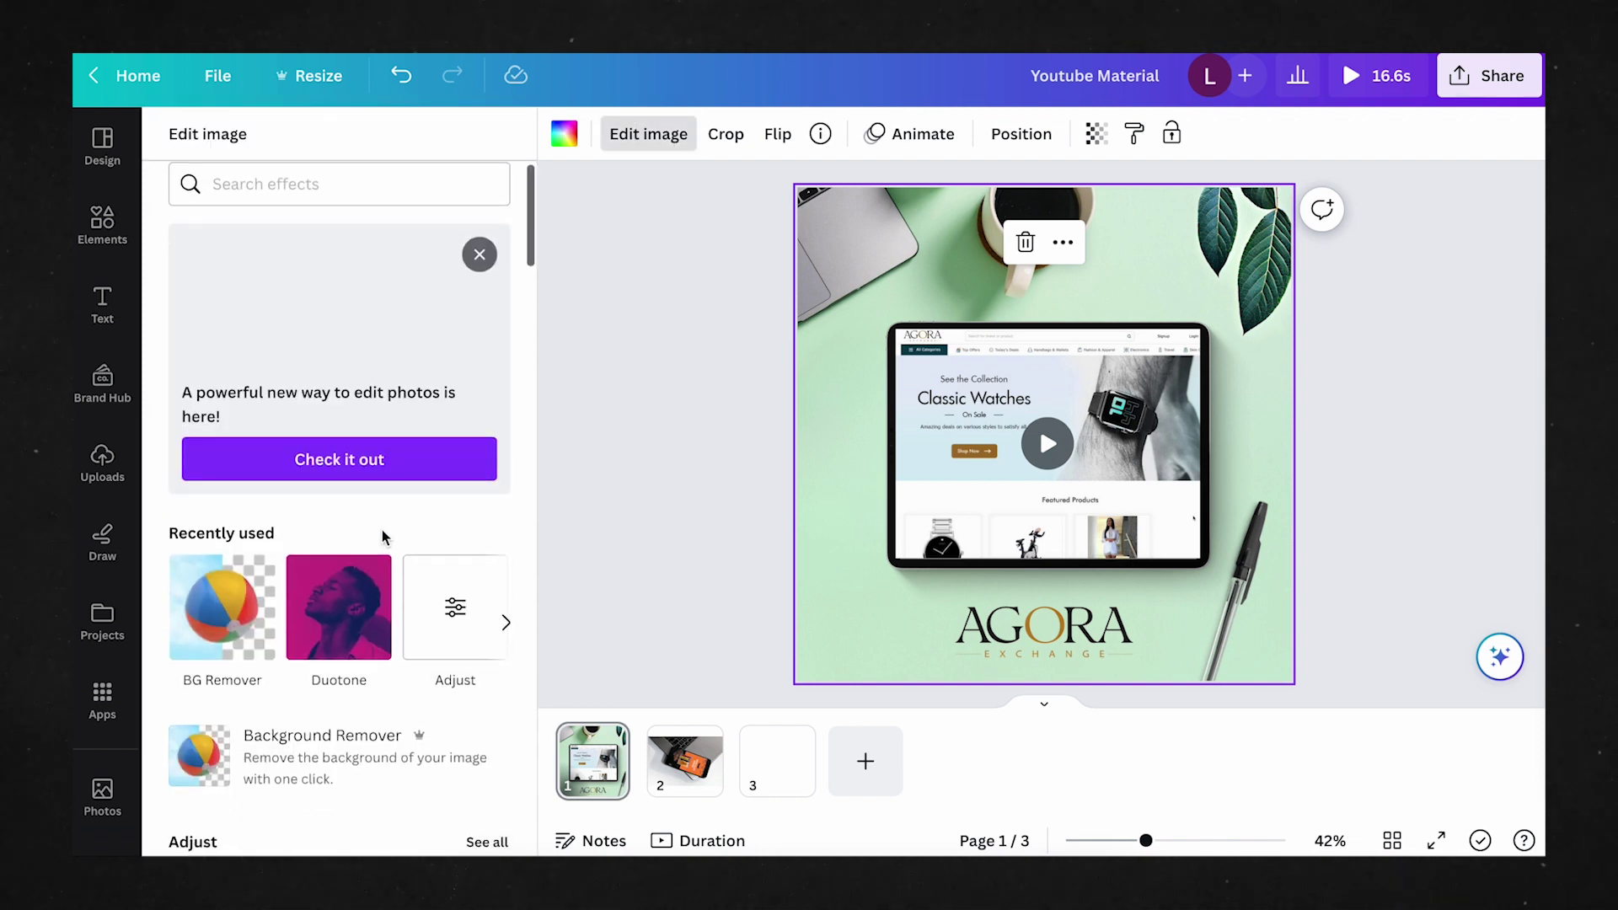